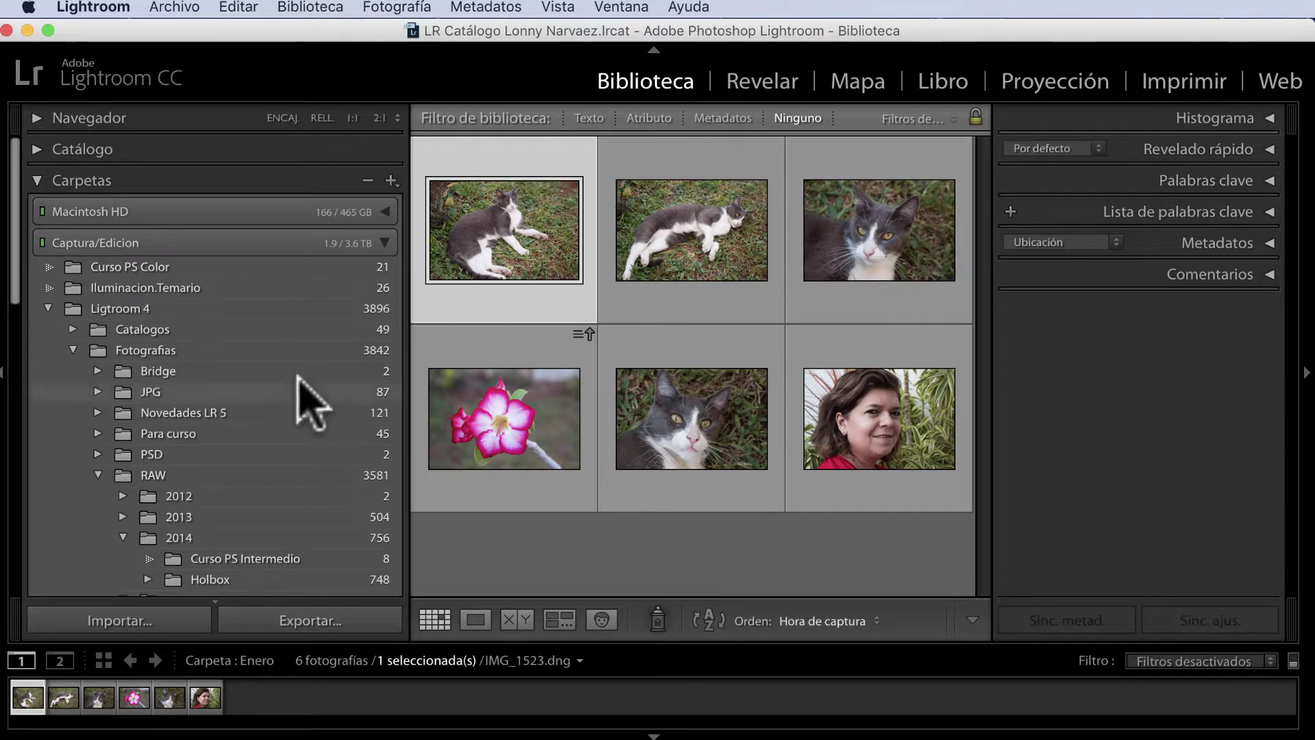
- Scroll the Carpetas panel, visit the Proyección module, then return to Biblioteca
{"action": "scroll", "coordinate": [257, 425], "scroll_direction": "down", "scroll_amount": 3}
{"action": "scroll", "coordinate": [256, 428], "scroll_direction": "down", "scroll_amount": 3}
{"action": "scroll", "coordinate": [257, 418], "scroll_direction": "down", "scroll_amount": 5}
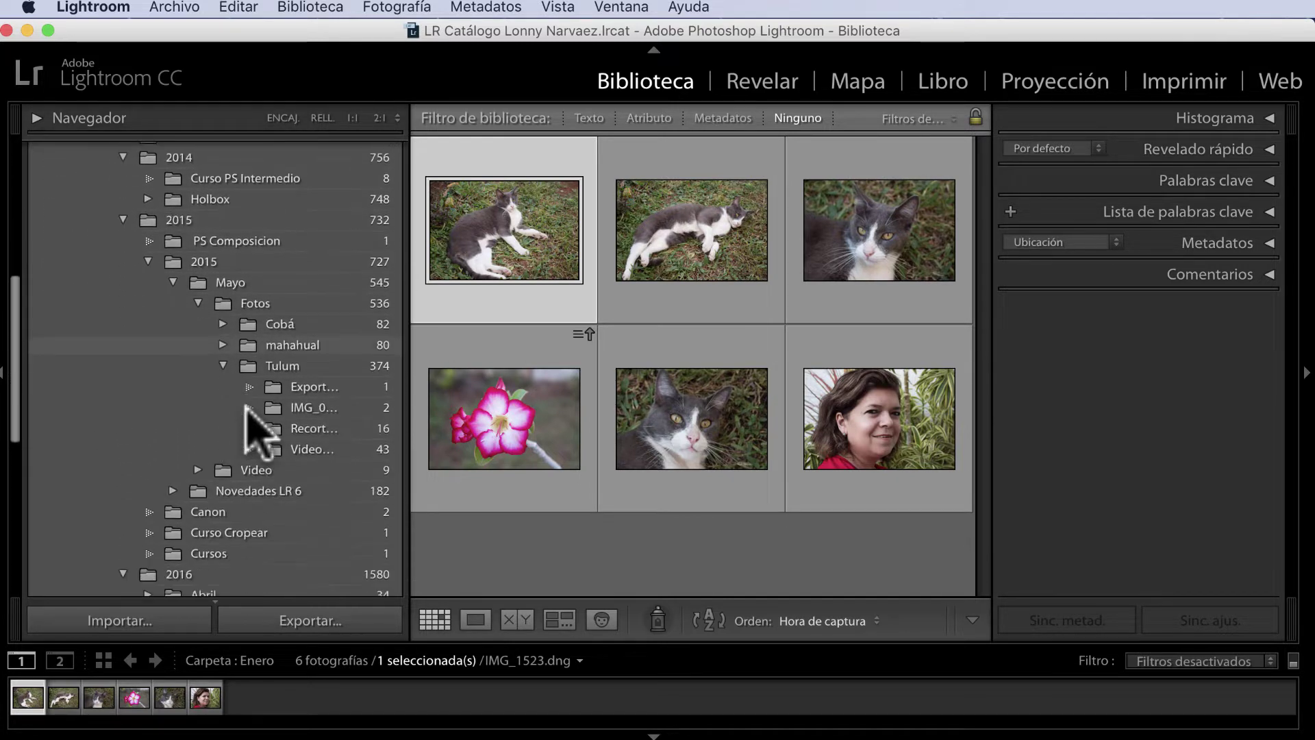
{"action": "scroll", "coordinate": [258, 425], "scroll_direction": "down", "scroll_amount": 2}
{"action": "scroll", "coordinate": [259, 435], "scroll_direction": "down", "scroll_amount": 1}
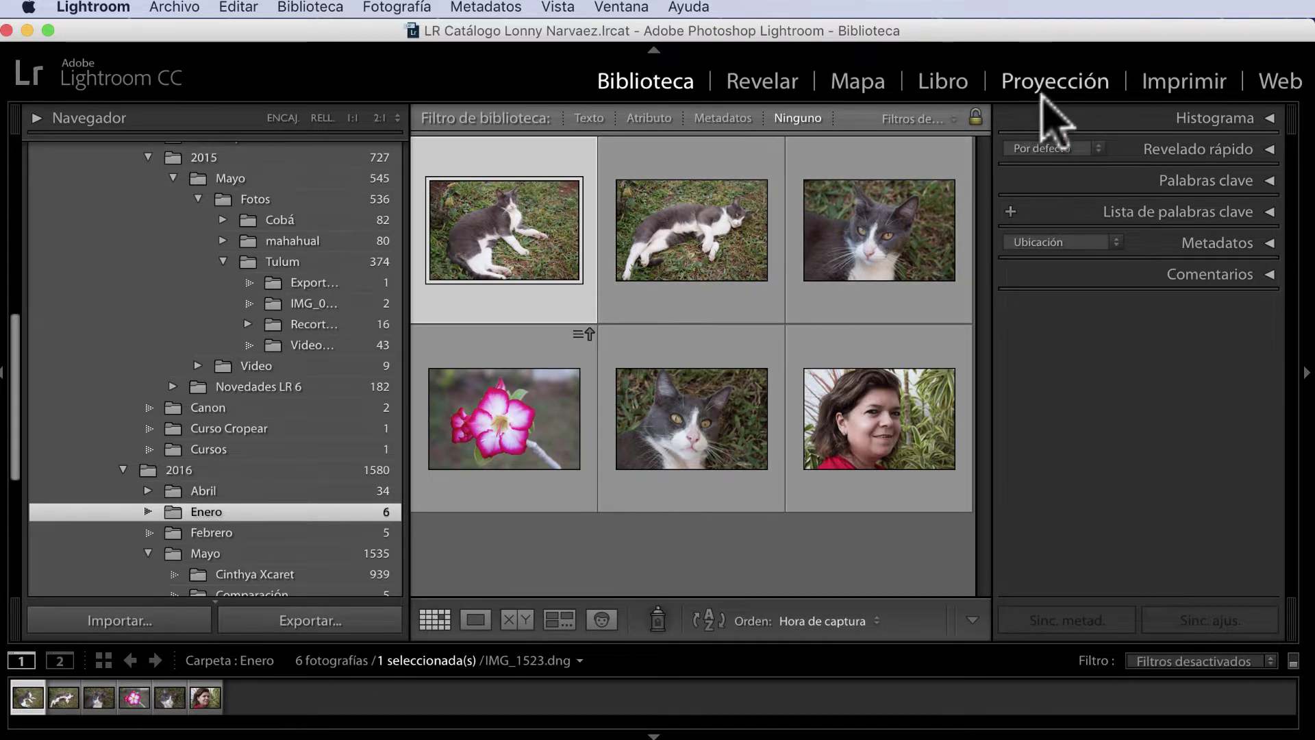
{"action": "left_click", "coordinate": [1058, 82]}
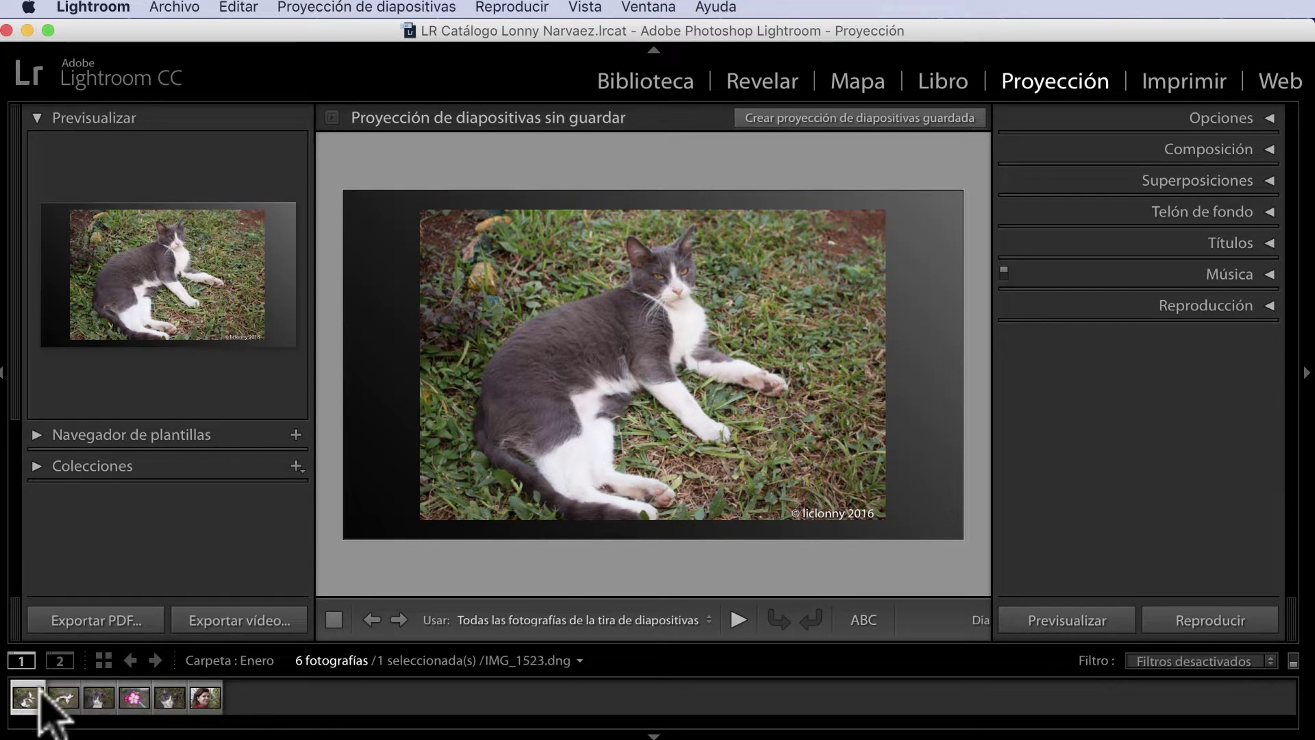
{"action": "left_click", "coordinate": [634, 81]}
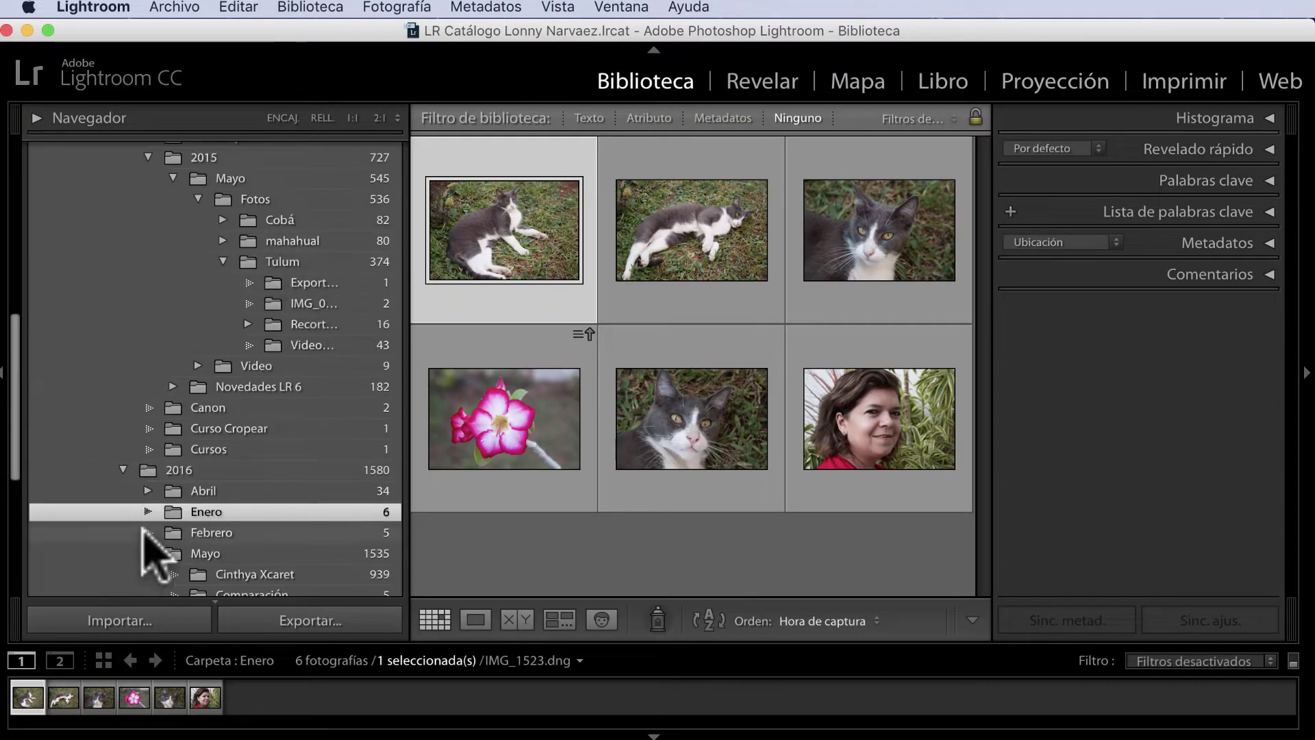
- Expand Colecciones and open the 20-photo Atajos Proyeccion collection
{"action": "scroll", "coordinate": [165, 535], "scroll_direction": "down", "scroll_amount": 2}
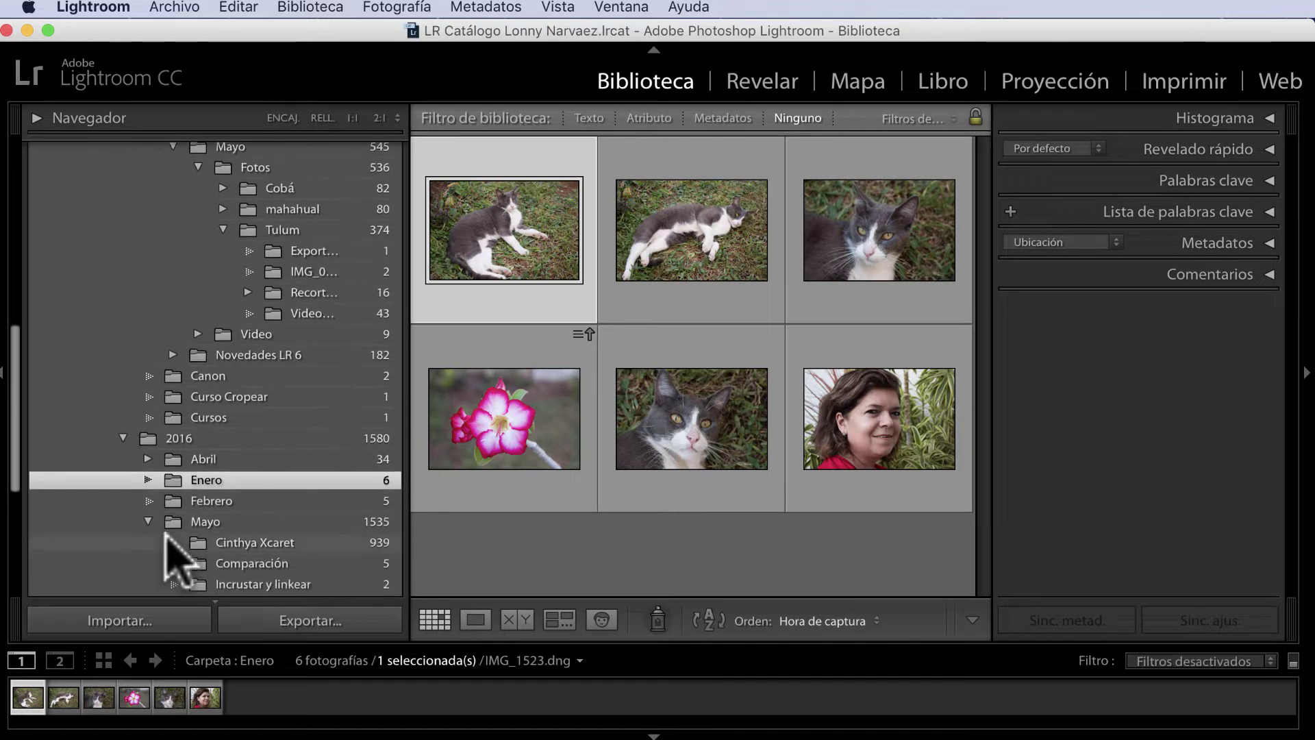
{"action": "scroll", "coordinate": [165, 535], "scroll_direction": "down", "scroll_amount": 3}
{"action": "scroll", "coordinate": [165, 534], "scroll_direction": "down", "scroll_amount": 2}
{"action": "scroll", "coordinate": [165, 533], "scroll_direction": "down", "scroll_amount": 2}
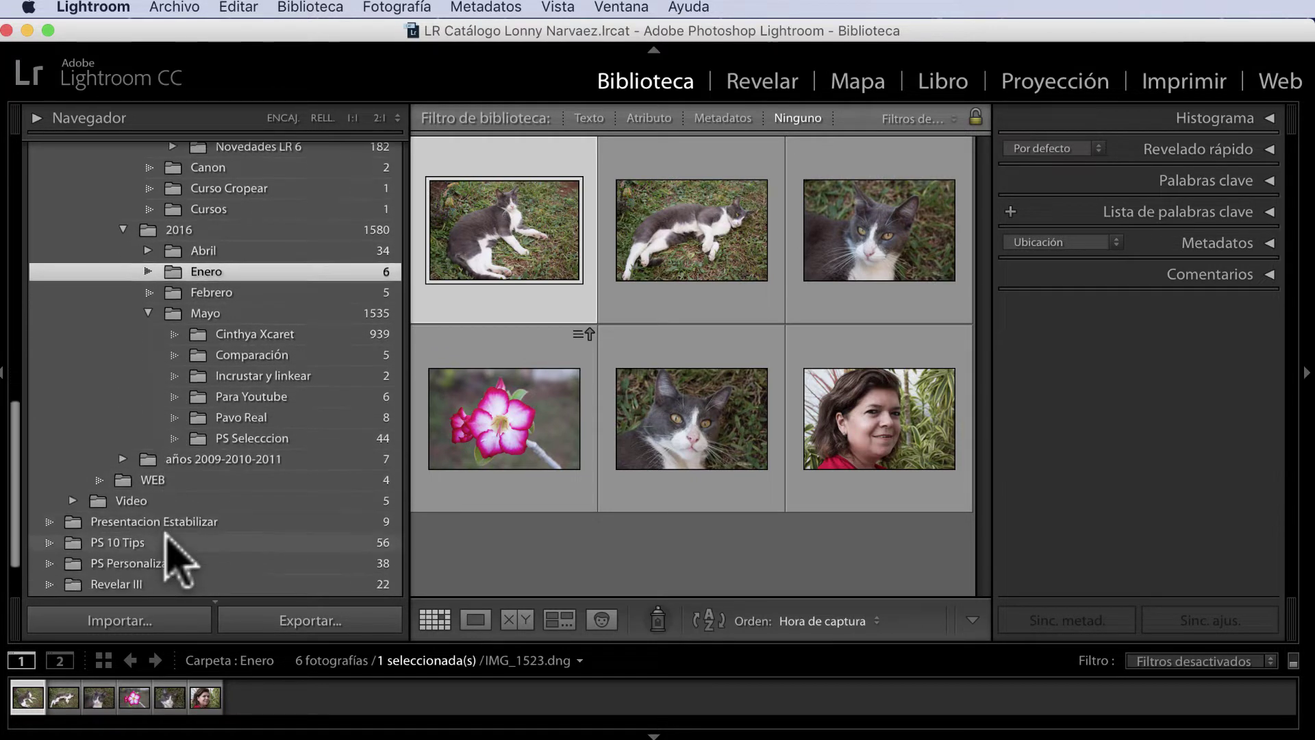
{"action": "scroll", "coordinate": [165, 534], "scroll_direction": "down", "scroll_amount": 1}
{"action": "scroll", "coordinate": [165, 534], "scroll_direction": "down", "scroll_amount": 1}
{"action": "scroll", "coordinate": [165, 533], "scroll_direction": "down", "scroll_amount": 1}
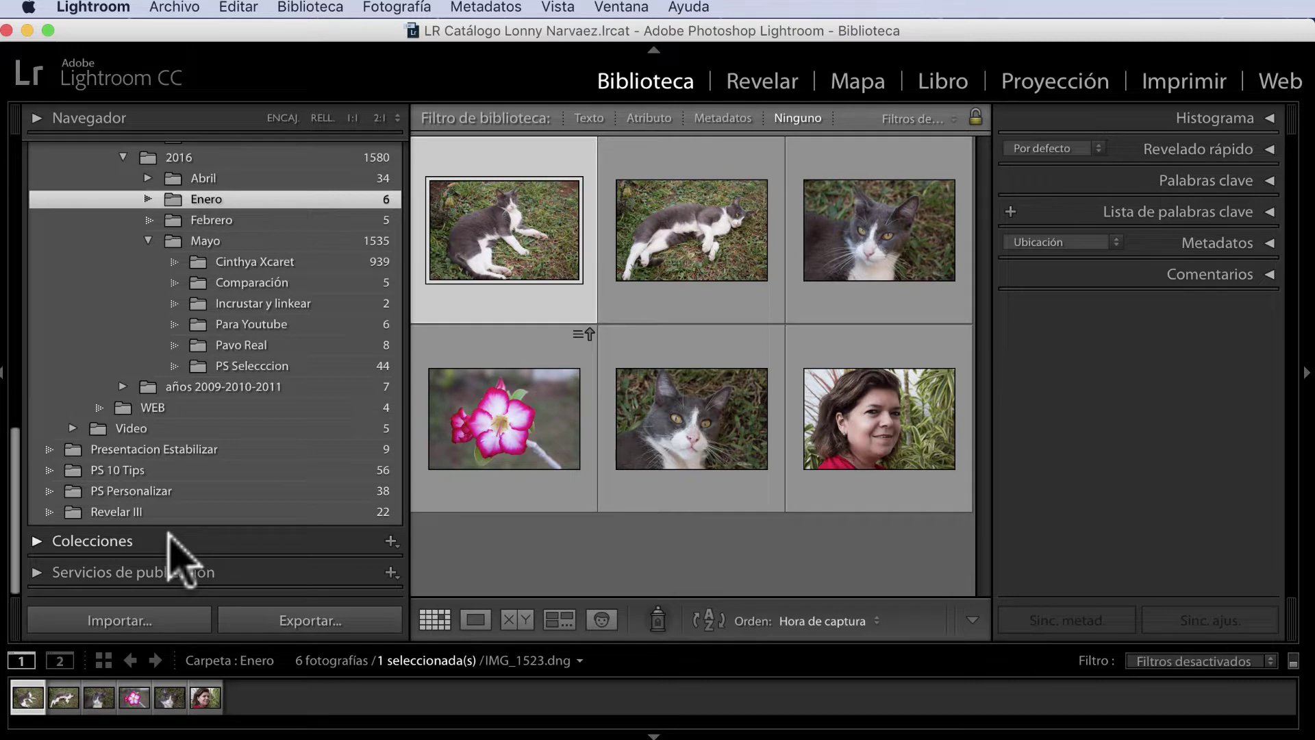
{"action": "left_click", "coordinate": [27, 541]}
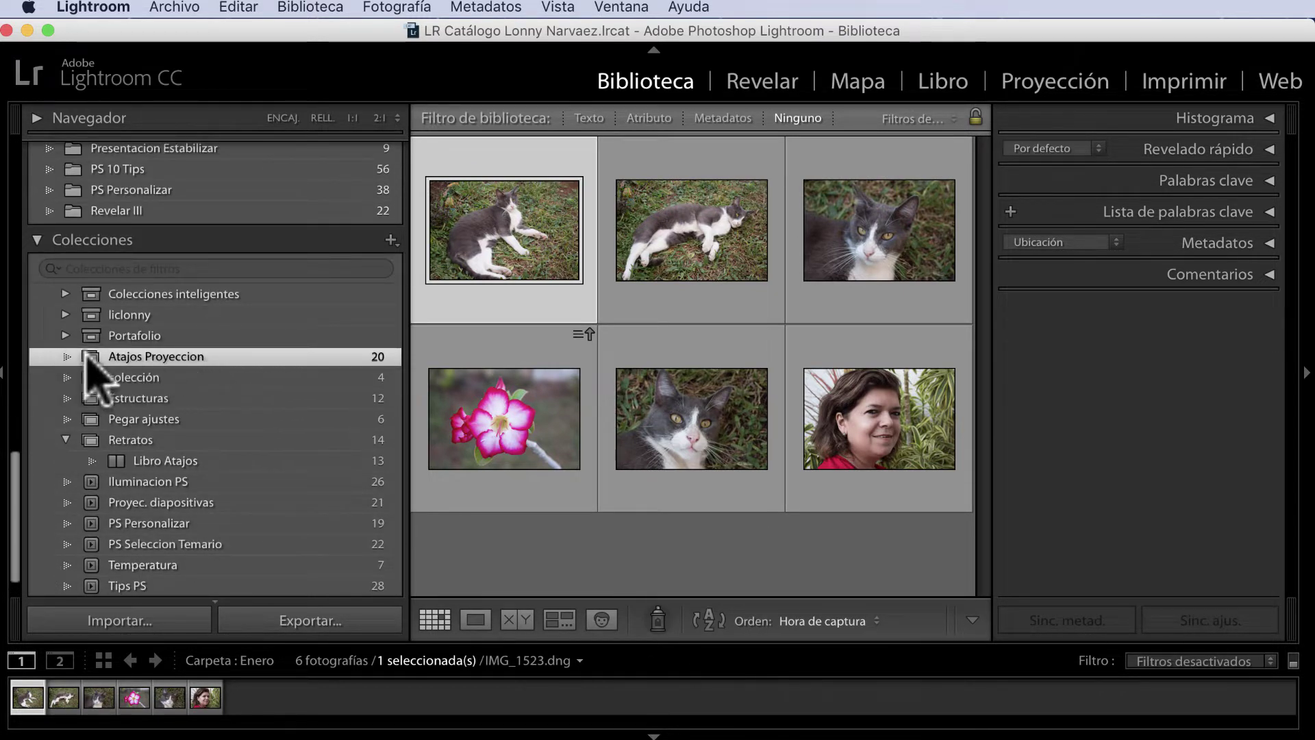
{"action": "left_click", "coordinate": [200, 360]}
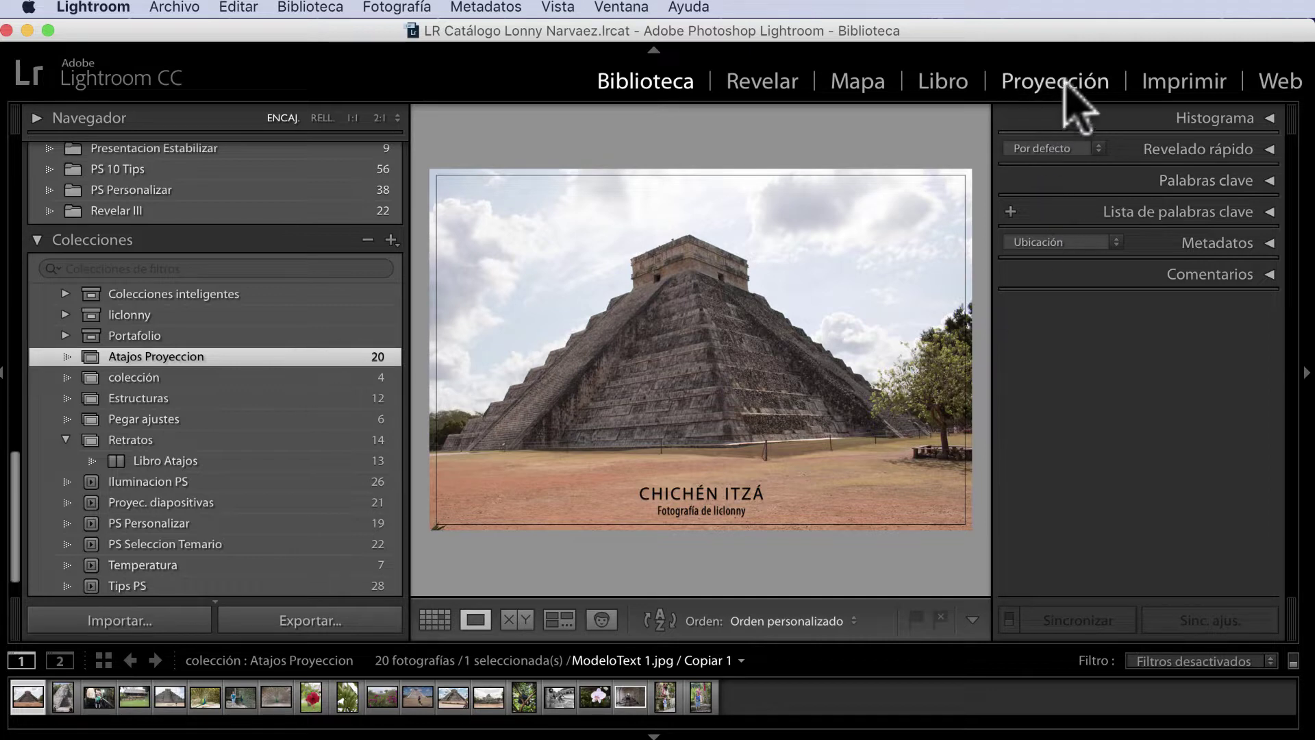
- In Proyección, preview several filmstrip slides, then return to the Chichén Itzá title slide
{"action": "left_click", "coordinate": [1066, 83]}
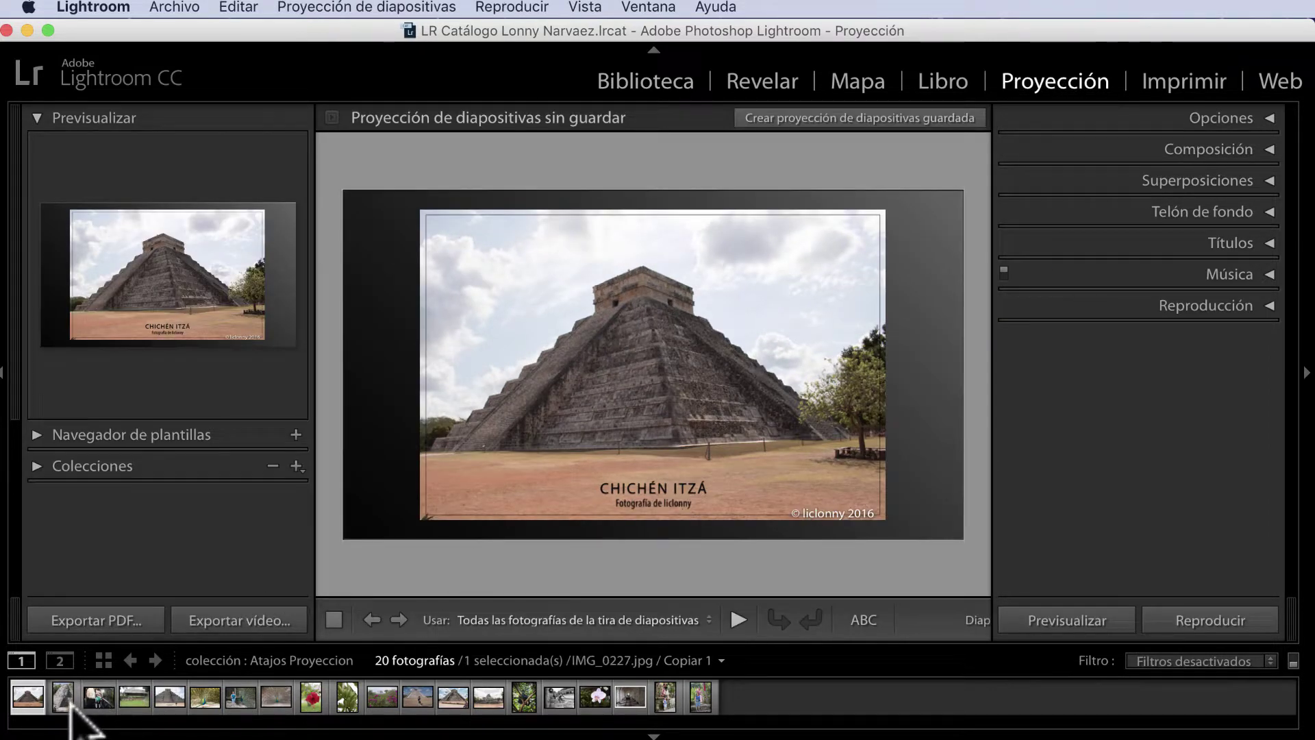
{"action": "left_click", "coordinate": [66, 697]}
{"action": "left_click", "coordinate": [98, 698]}
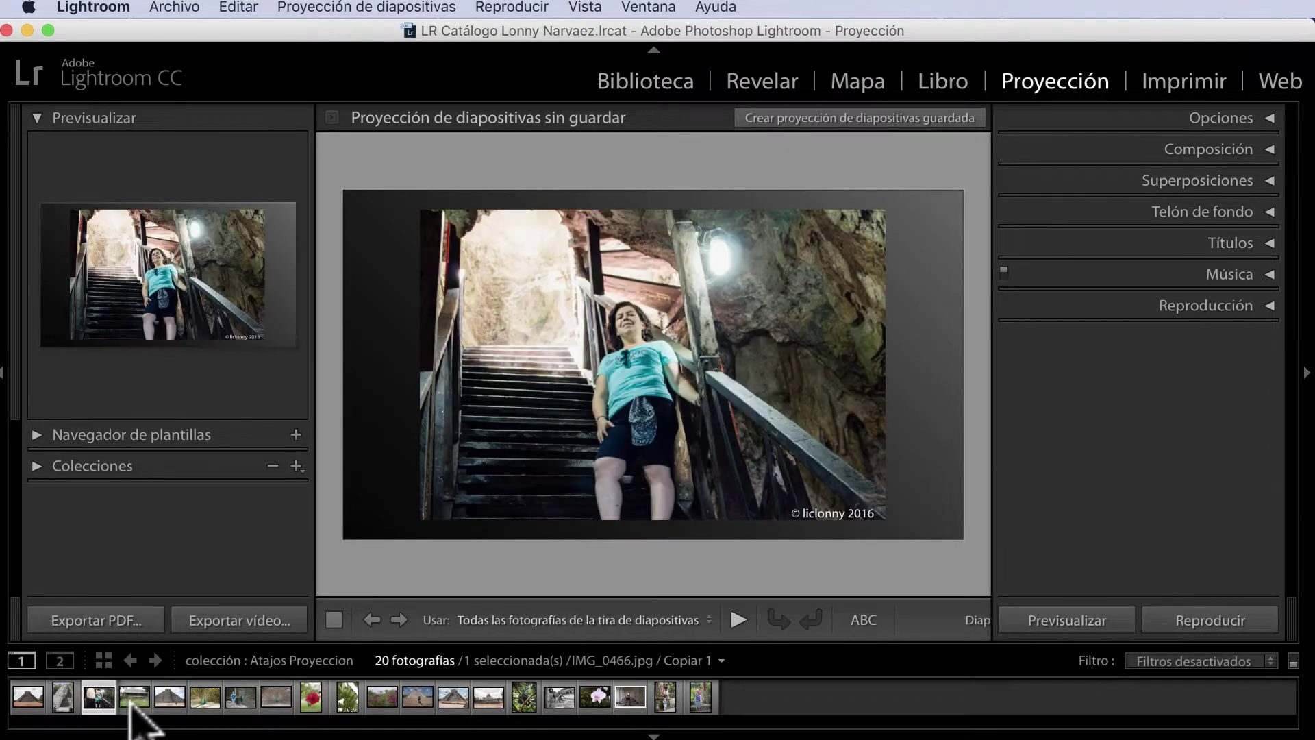
{"action": "left_click", "coordinate": [134, 699]}
{"action": "left_click", "coordinate": [205, 699]}
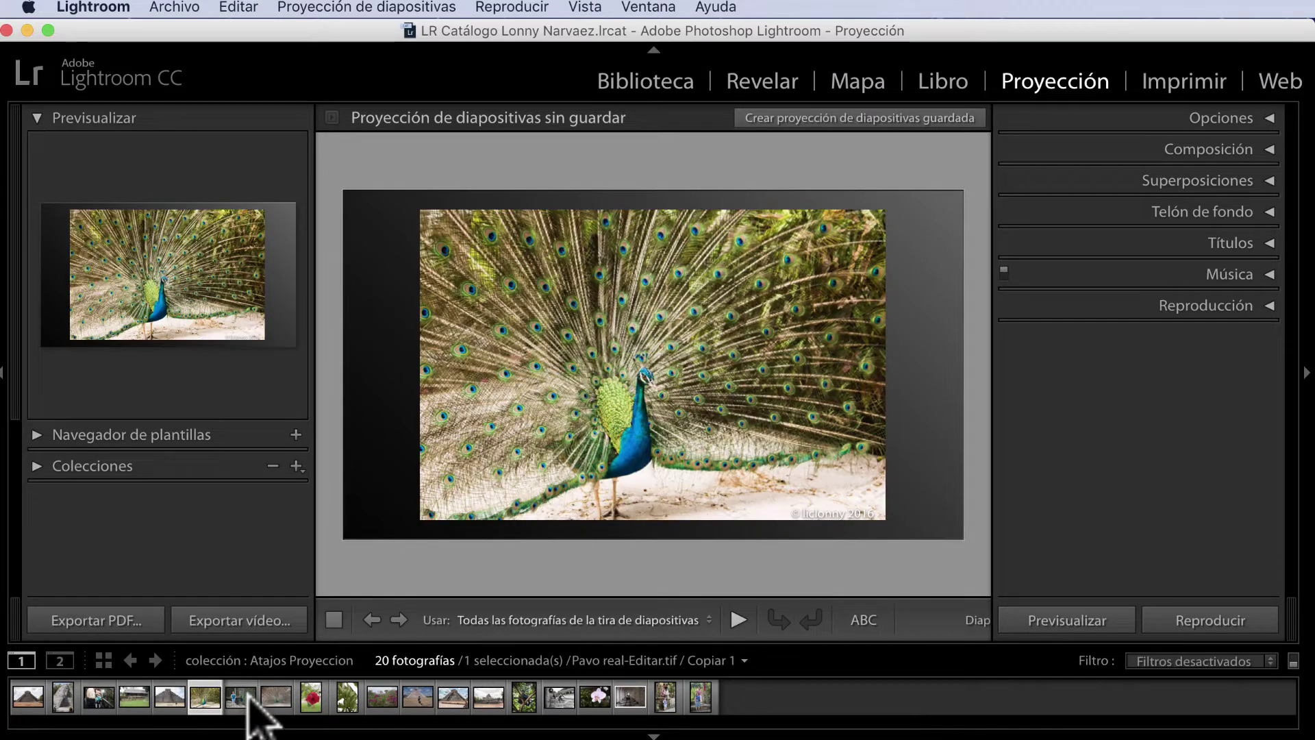
{"action": "left_click", "coordinate": [276, 698]}
{"action": "left_click", "coordinate": [348, 697]}
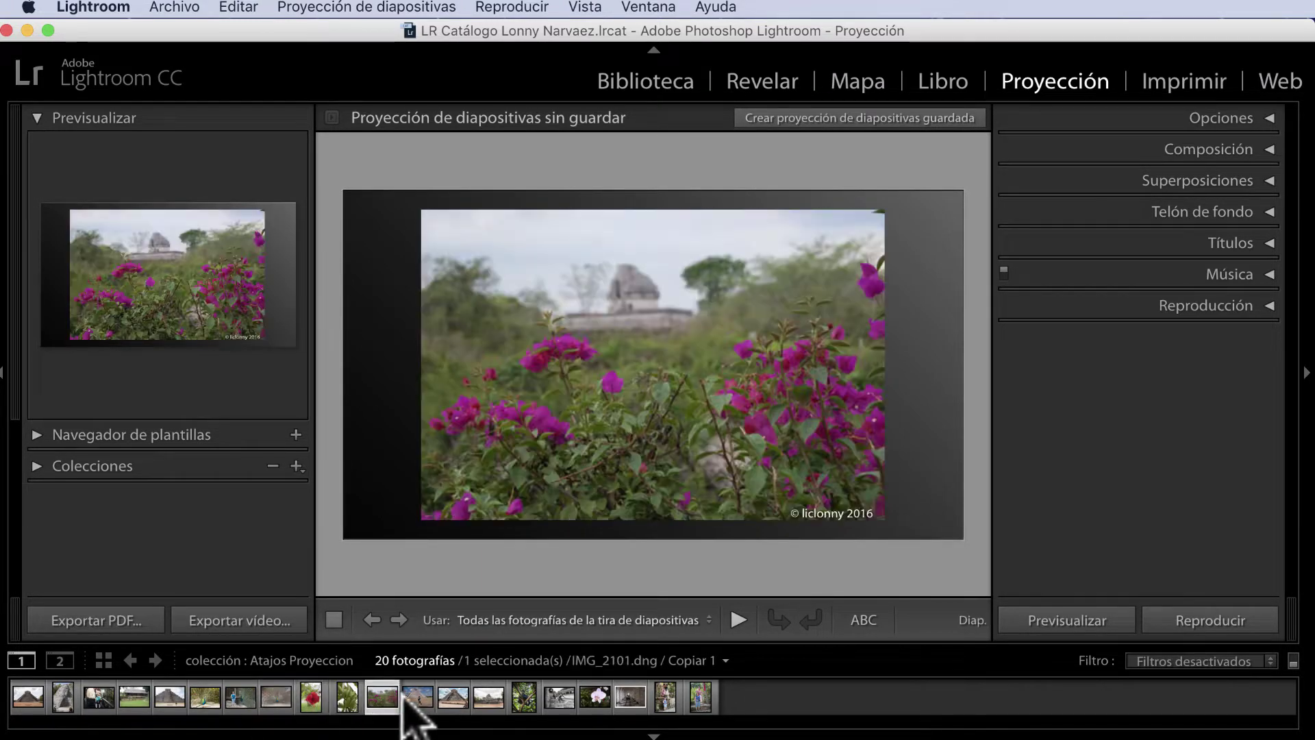
{"action": "left_click", "coordinate": [27, 696]}
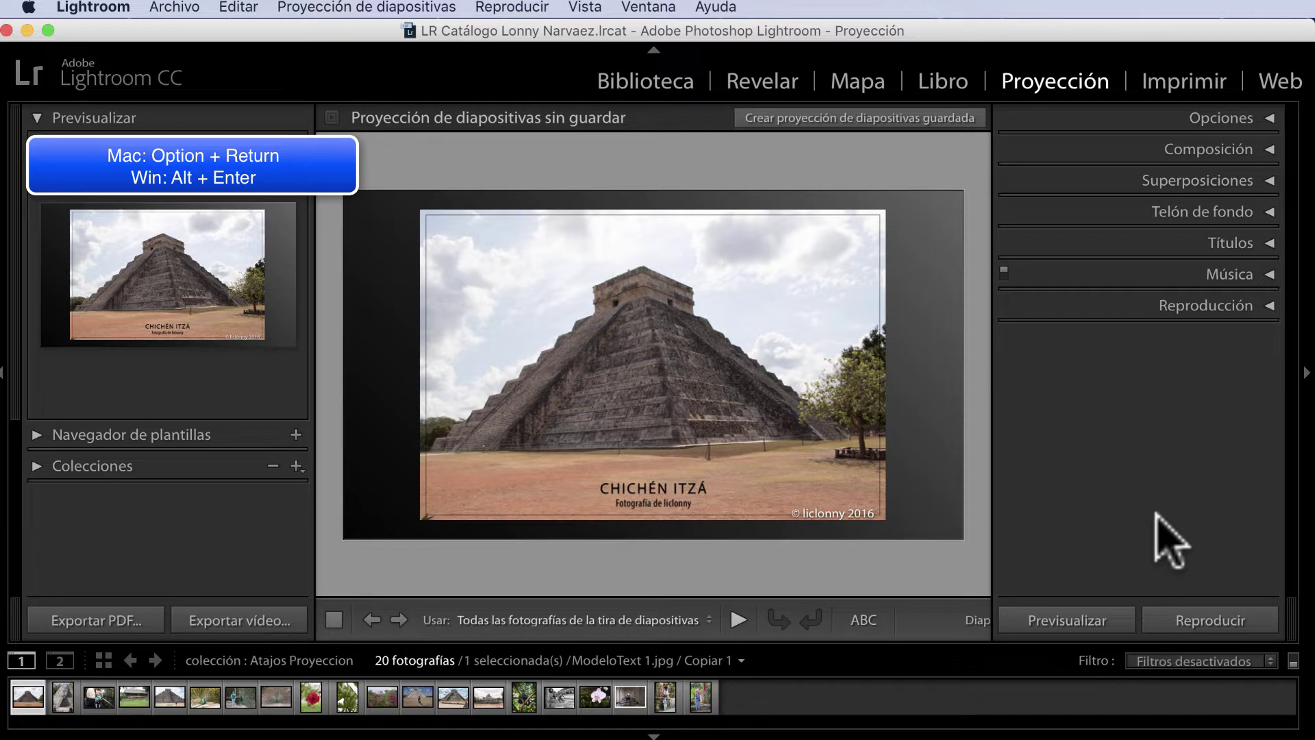
- Reveal the Exportar JPEG option with Option, then play the in-place preview with Option+Return
{"action": "key", "text": "alt"}
{"action": "key", "text": "alt+Return"}
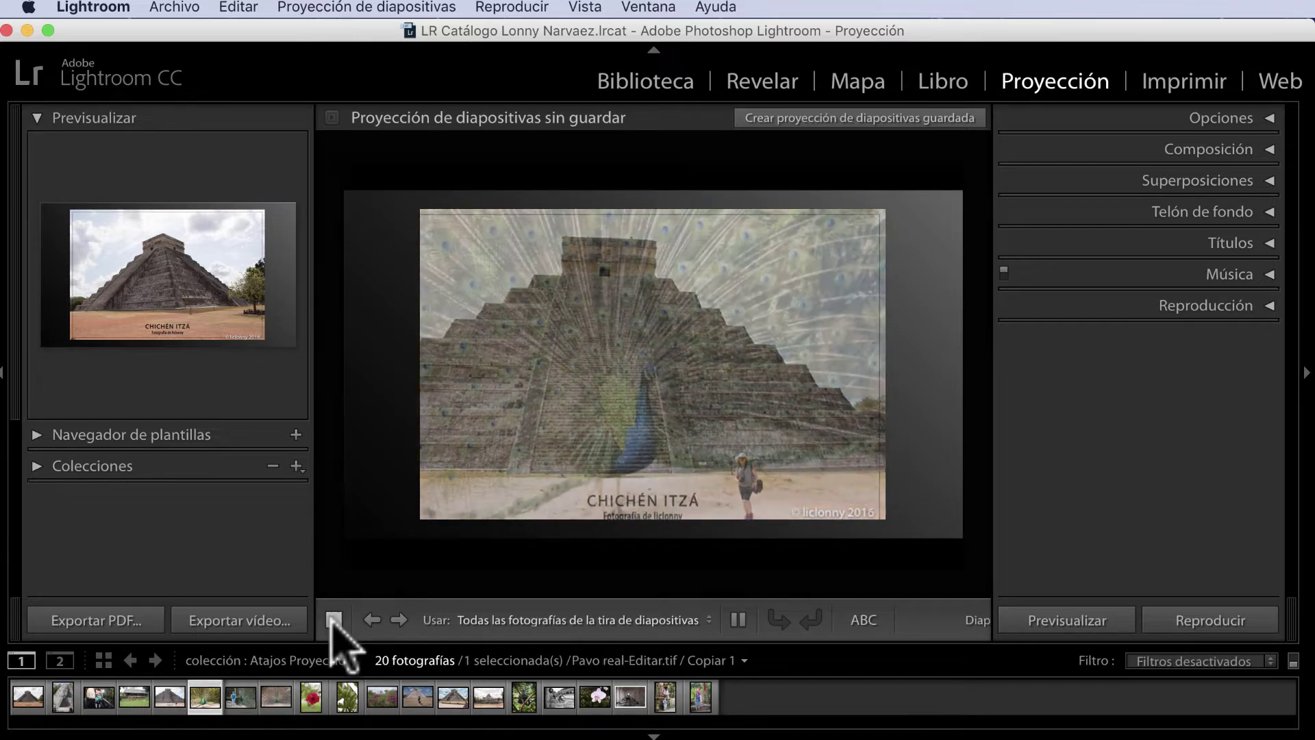
{"action": "left_click", "coordinate": [333, 619]}
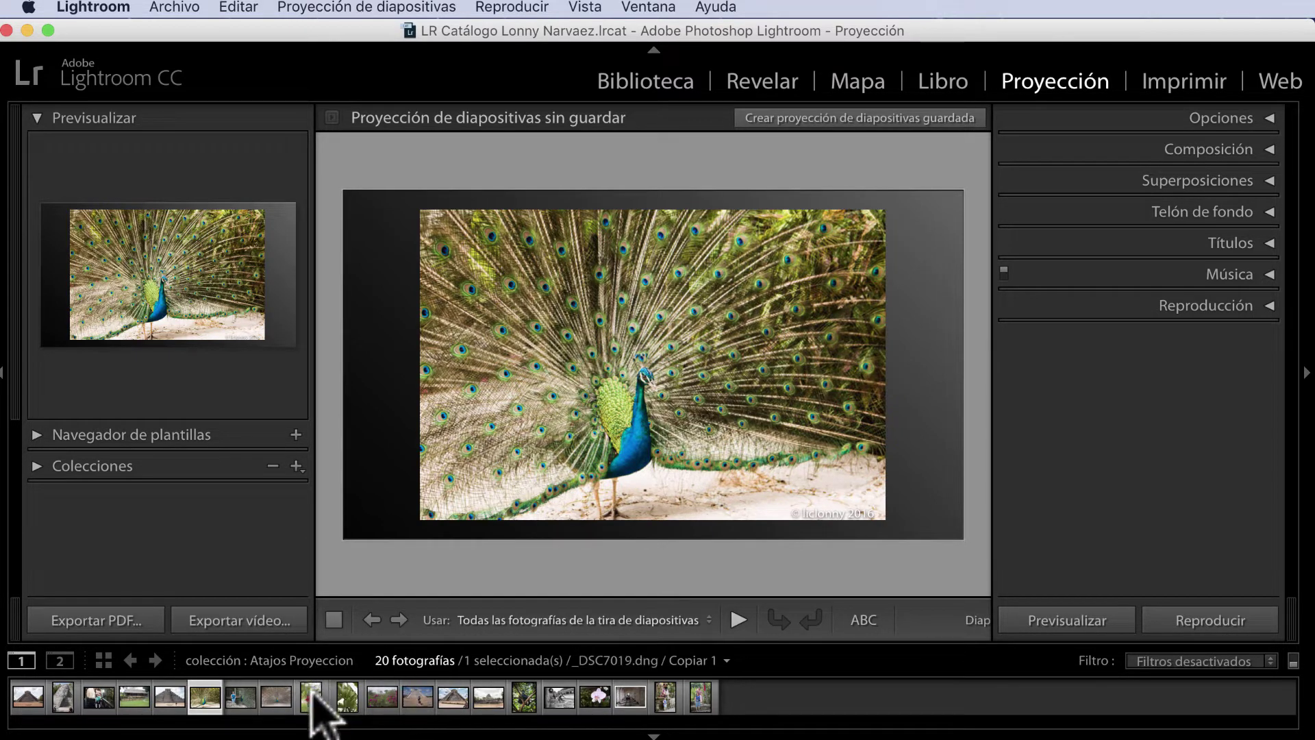
{"action": "left_click", "coordinate": [310, 694]}
{"action": "left_click", "coordinate": [250, 695]}
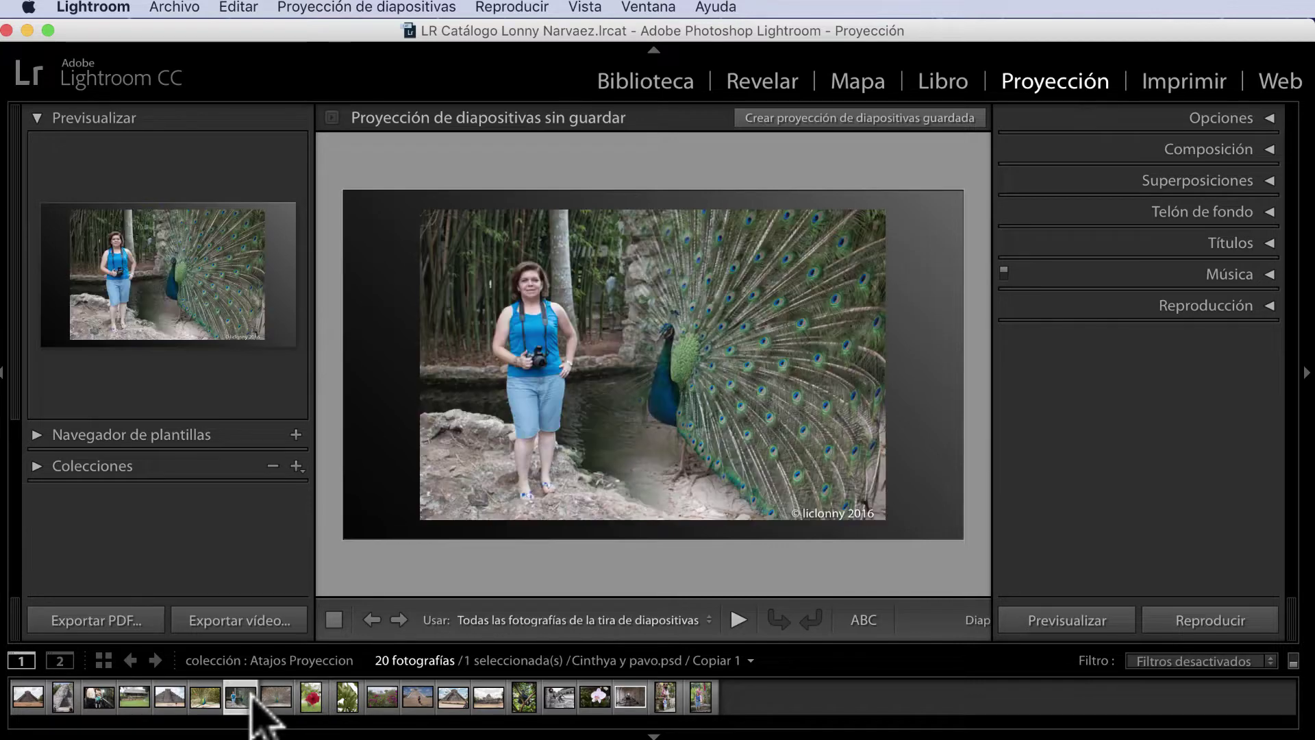
{"action": "left_click", "coordinate": [137, 696]}
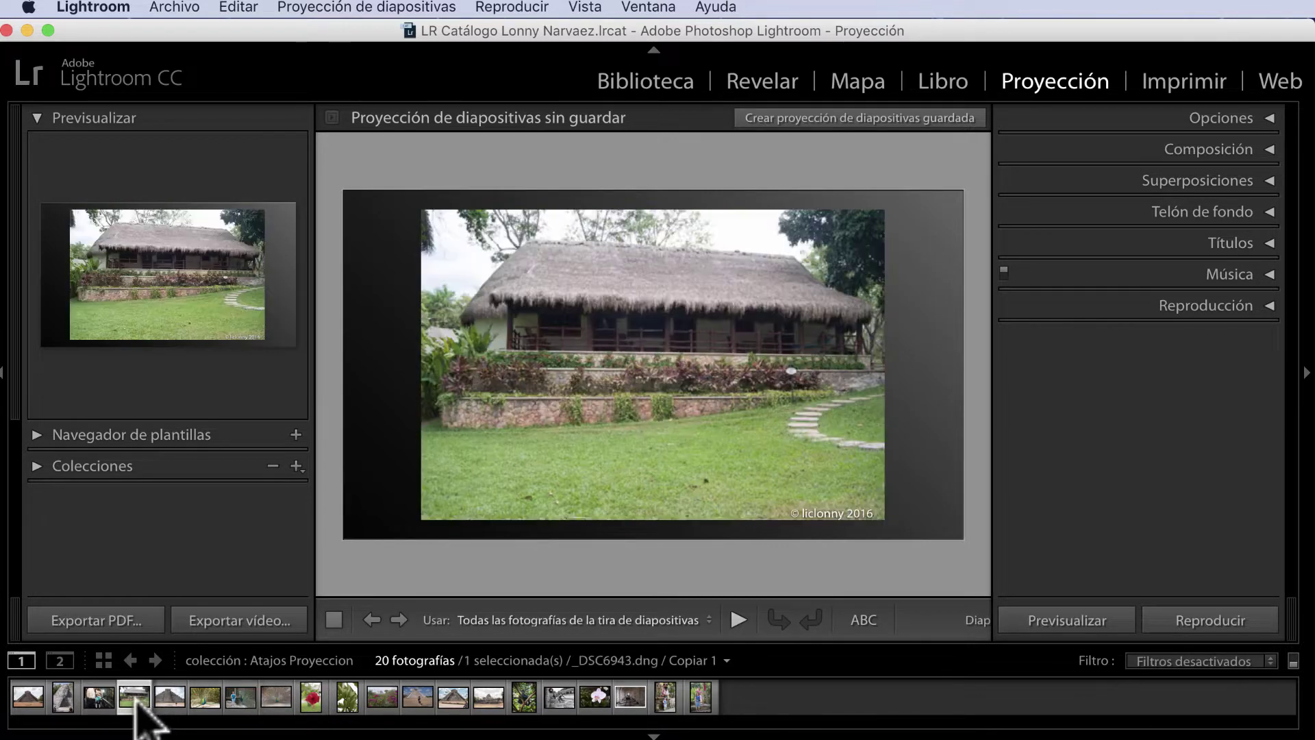
{"action": "left_click", "coordinate": [96, 696]}
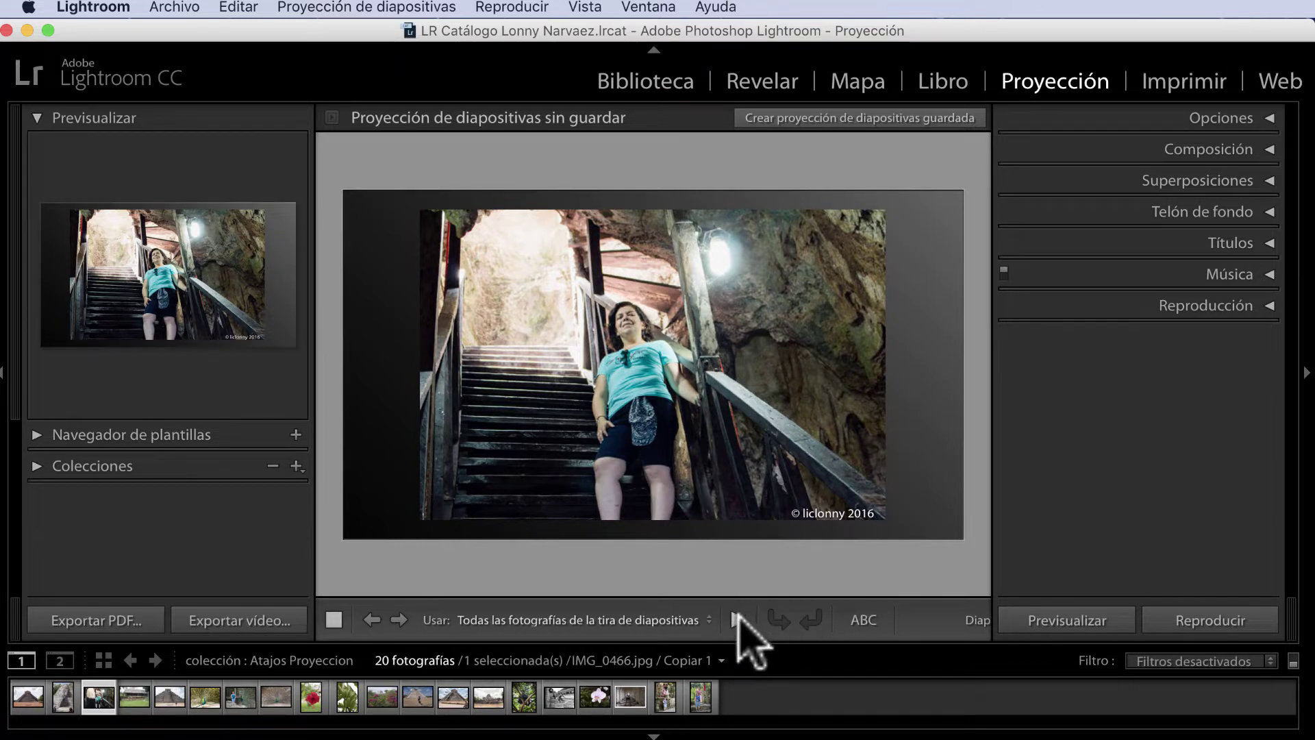
{"action": "left_click", "coordinate": [739, 618]}
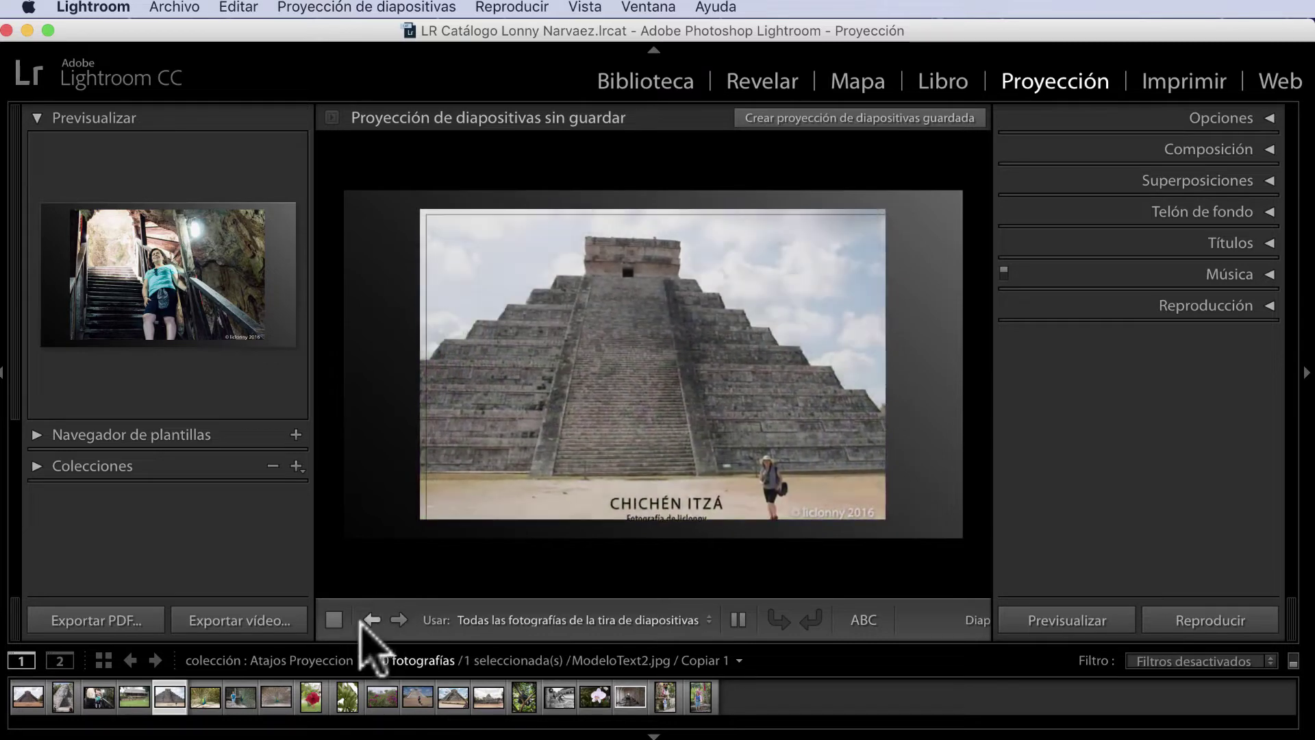
- Stop the preview, go to the Chichén Itzá slide, and step forward six slides
{"action": "left_click", "coordinate": [336, 619]}
{"action": "left_click", "coordinate": [334, 620]}
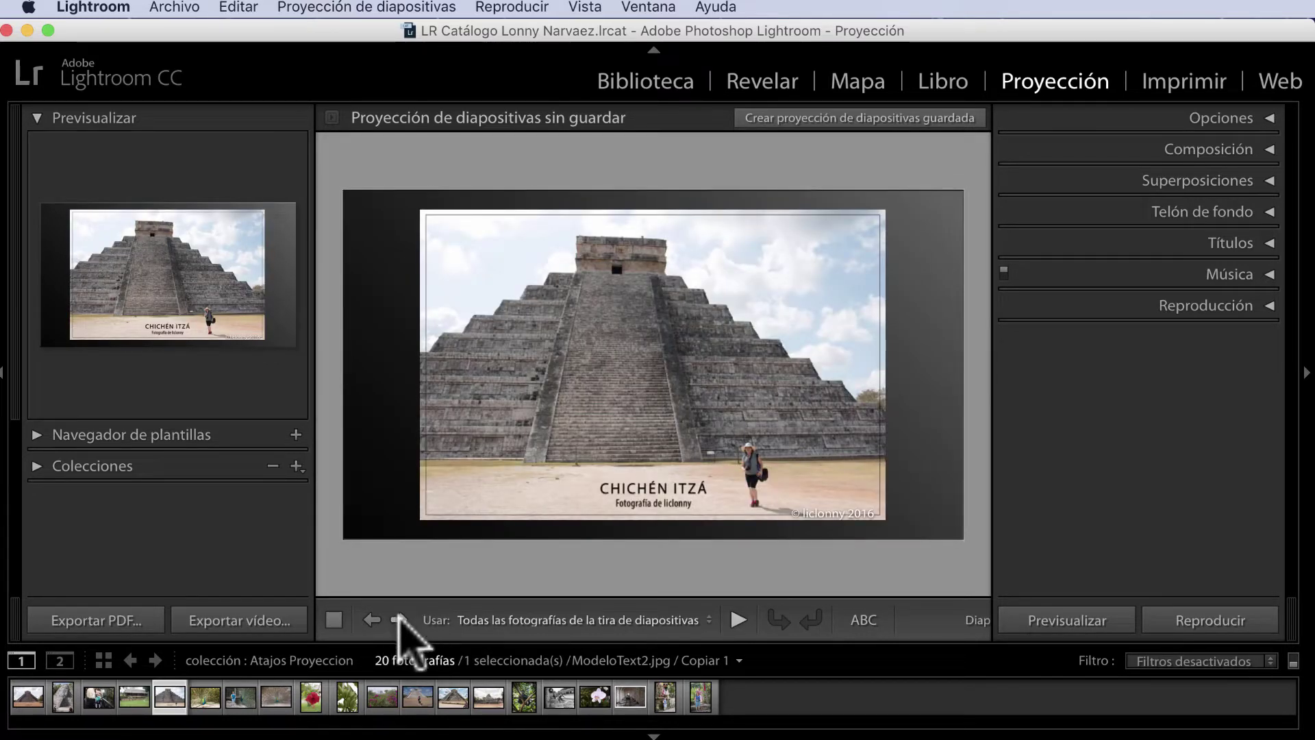
{"action": "left_click", "coordinate": [401, 620]}
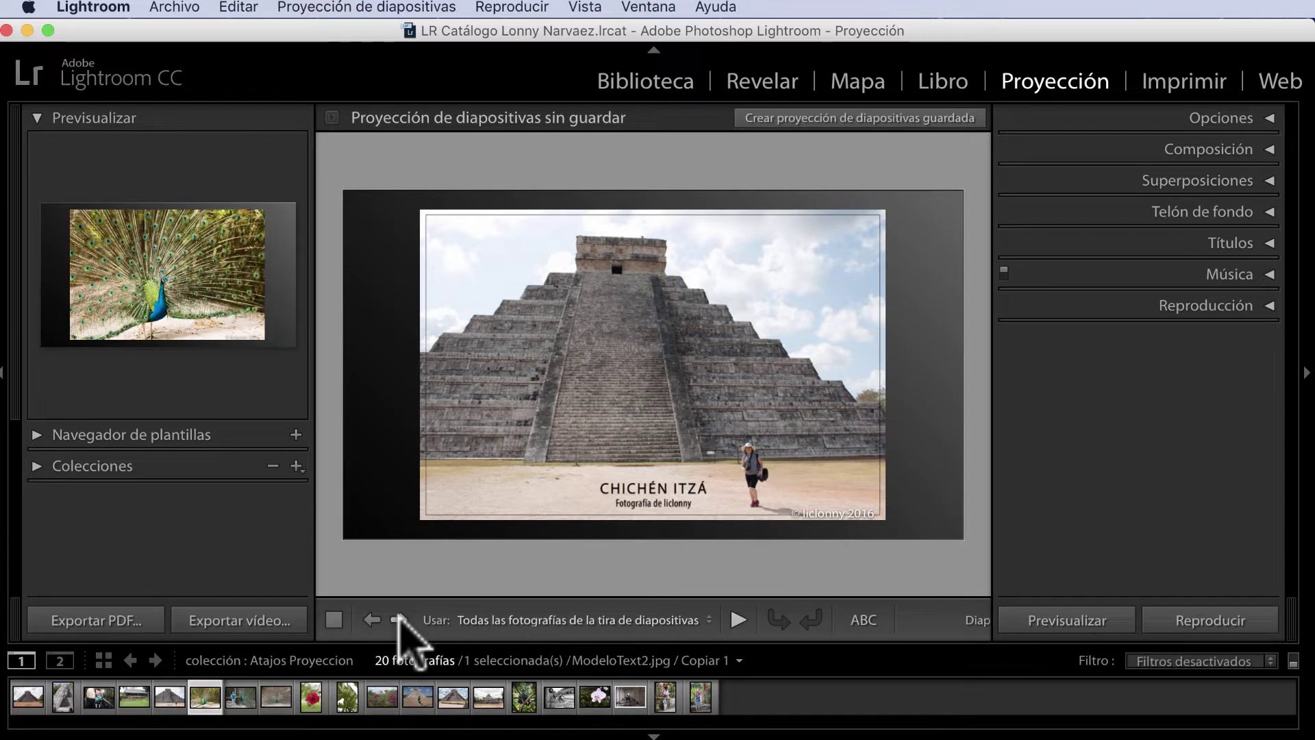
{"action": "left_click", "coordinate": [400, 620]}
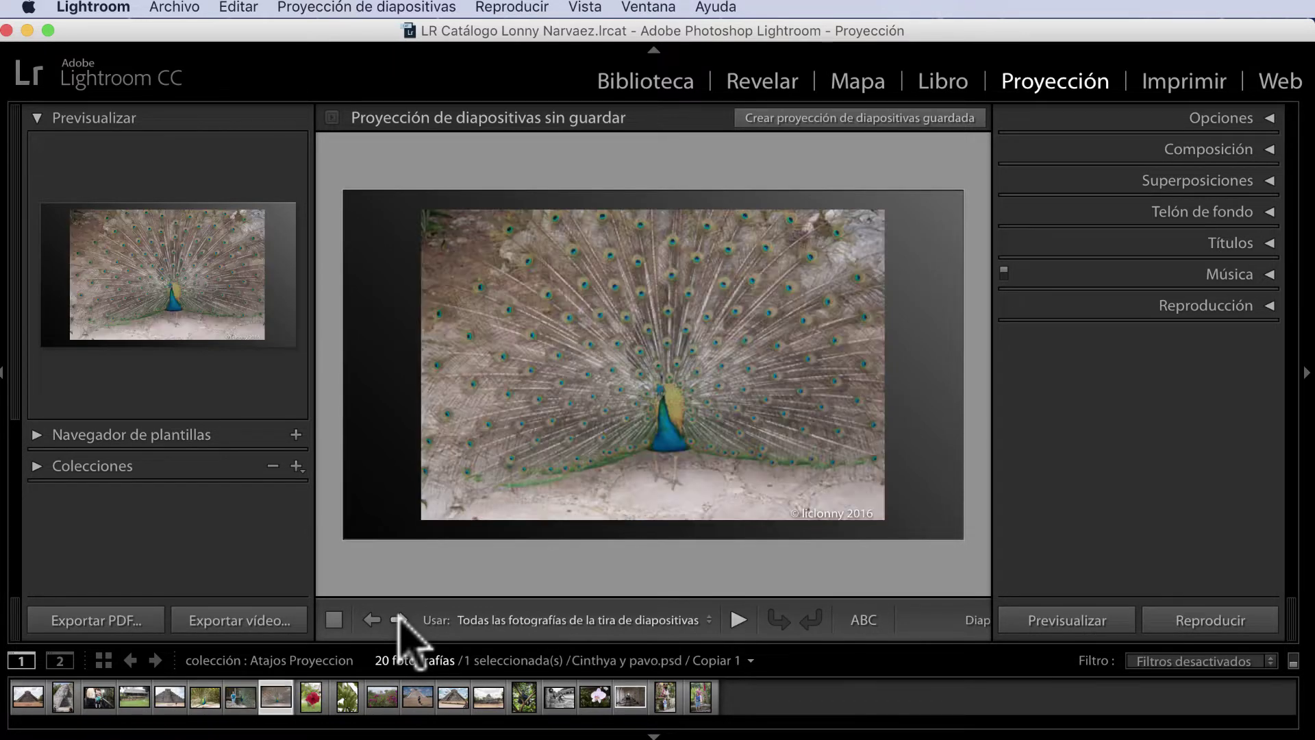
{"action": "left_click", "coordinate": [401, 620]}
{"action": "left_click", "coordinate": [401, 619]}
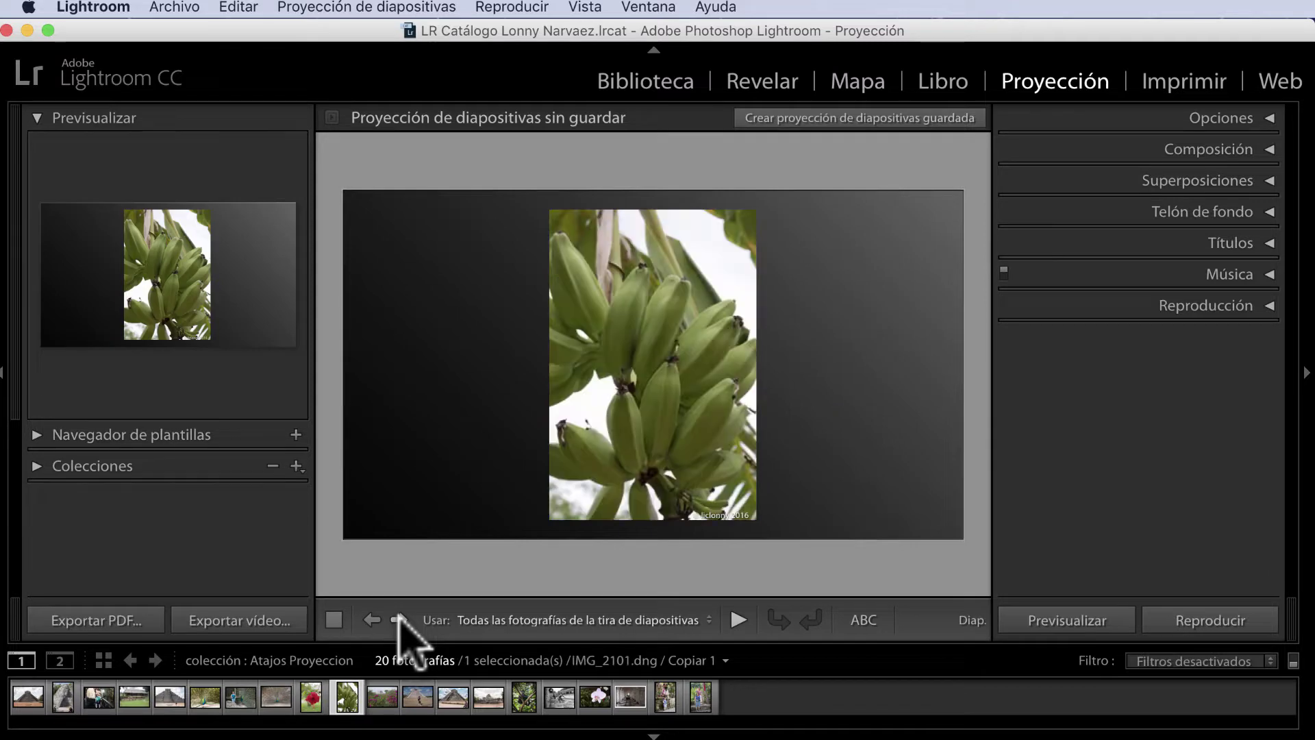
{"action": "left_click", "coordinate": [400, 620]}
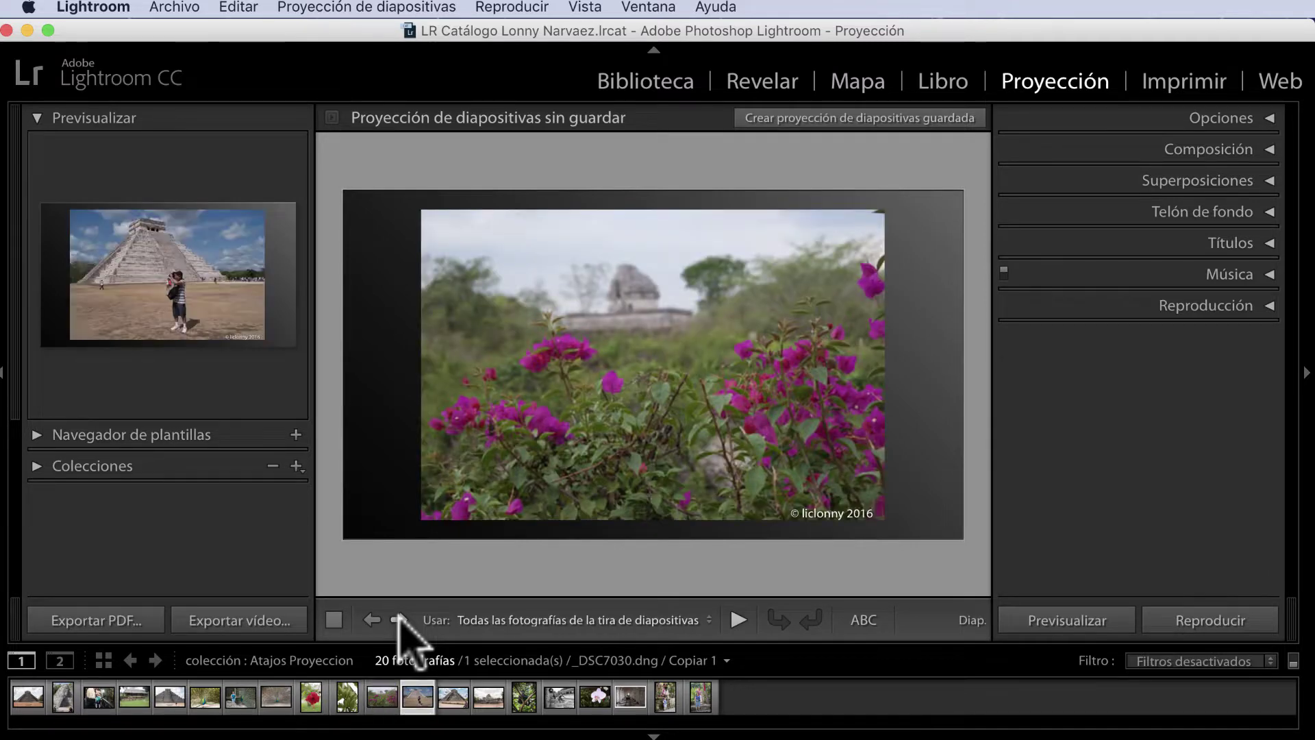
{"action": "left_click", "coordinate": [401, 619]}
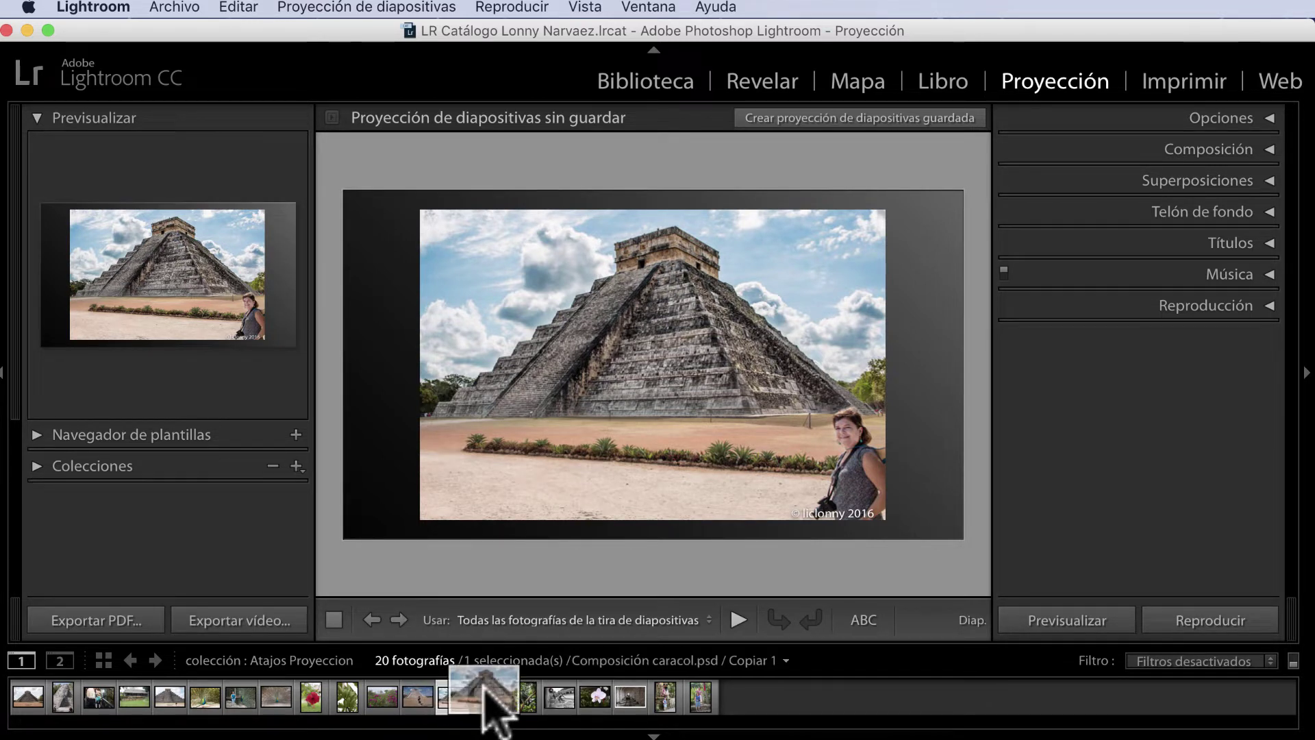
- Move the caracol composition slide in the filmstrip, select it, and preview from there
{"action": "left_click_drag", "start_coordinate": [580, 706], "coordinate": [473, 719]}
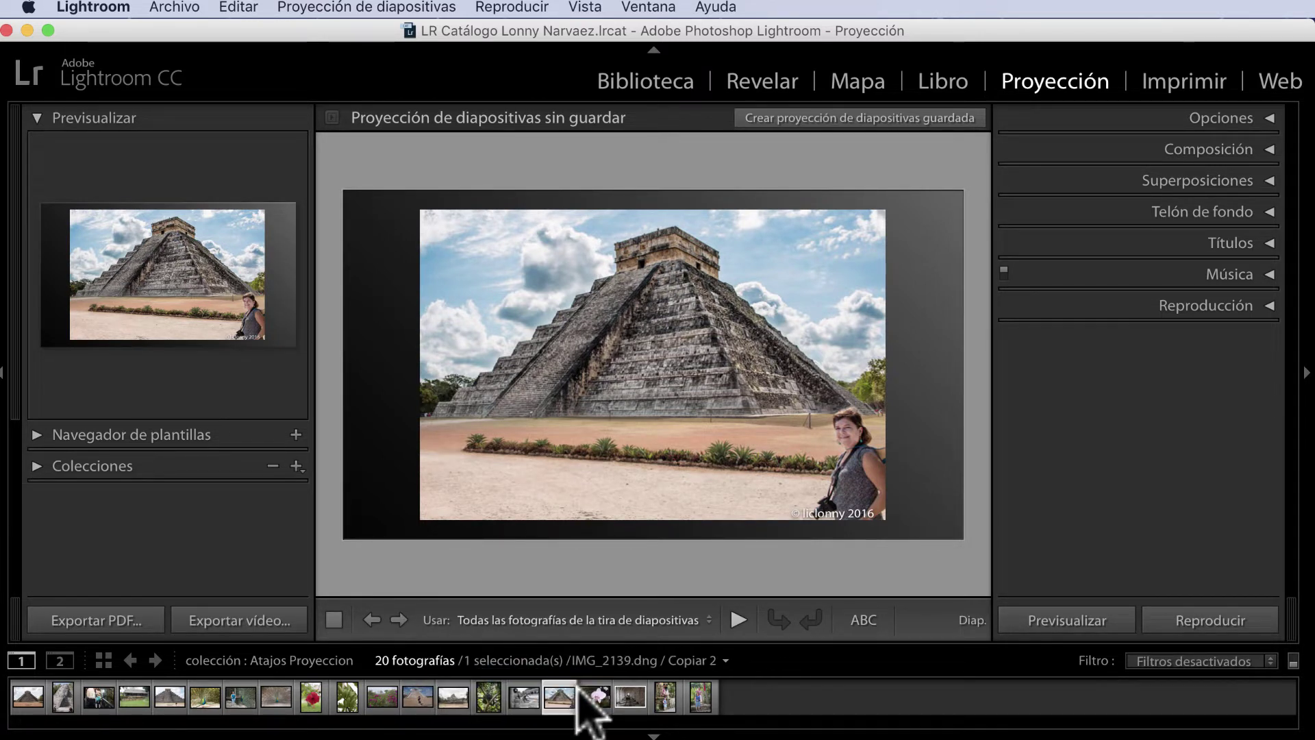
{"action": "left_click", "coordinate": [457, 697]}
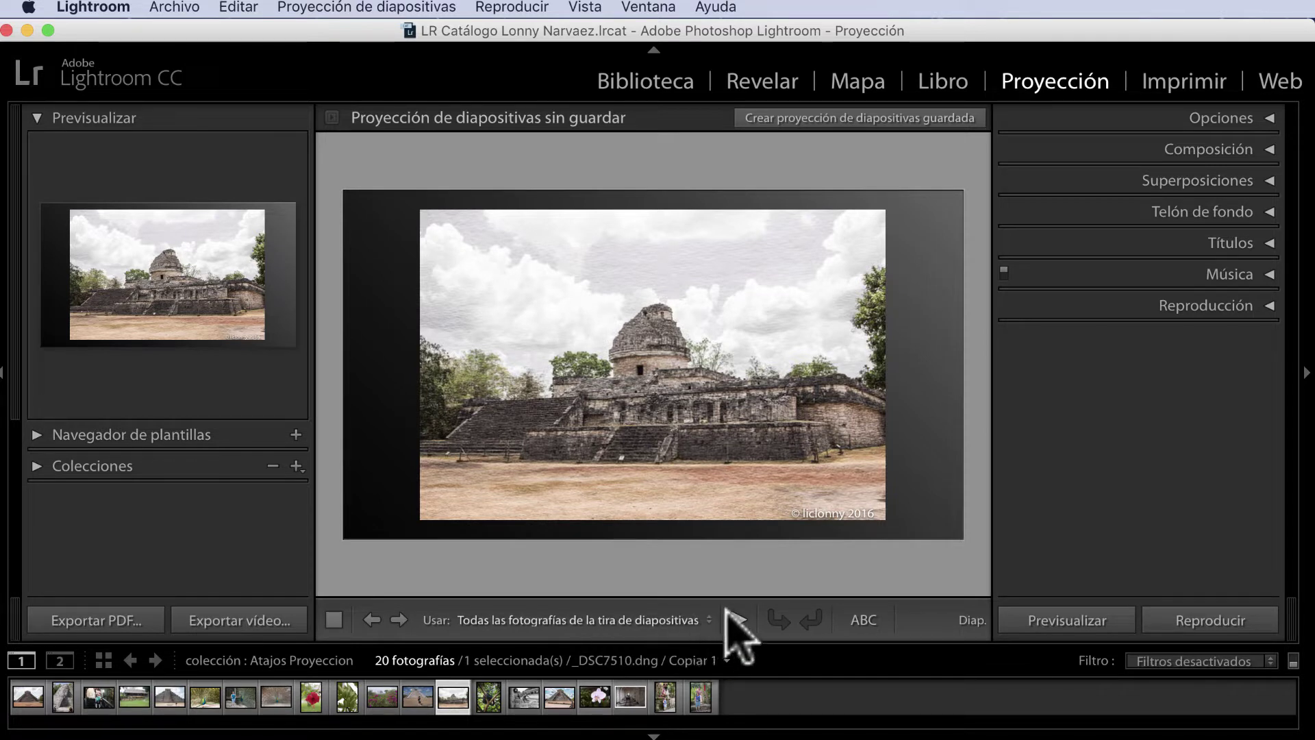
{"action": "left_click", "coordinate": [737, 616]}
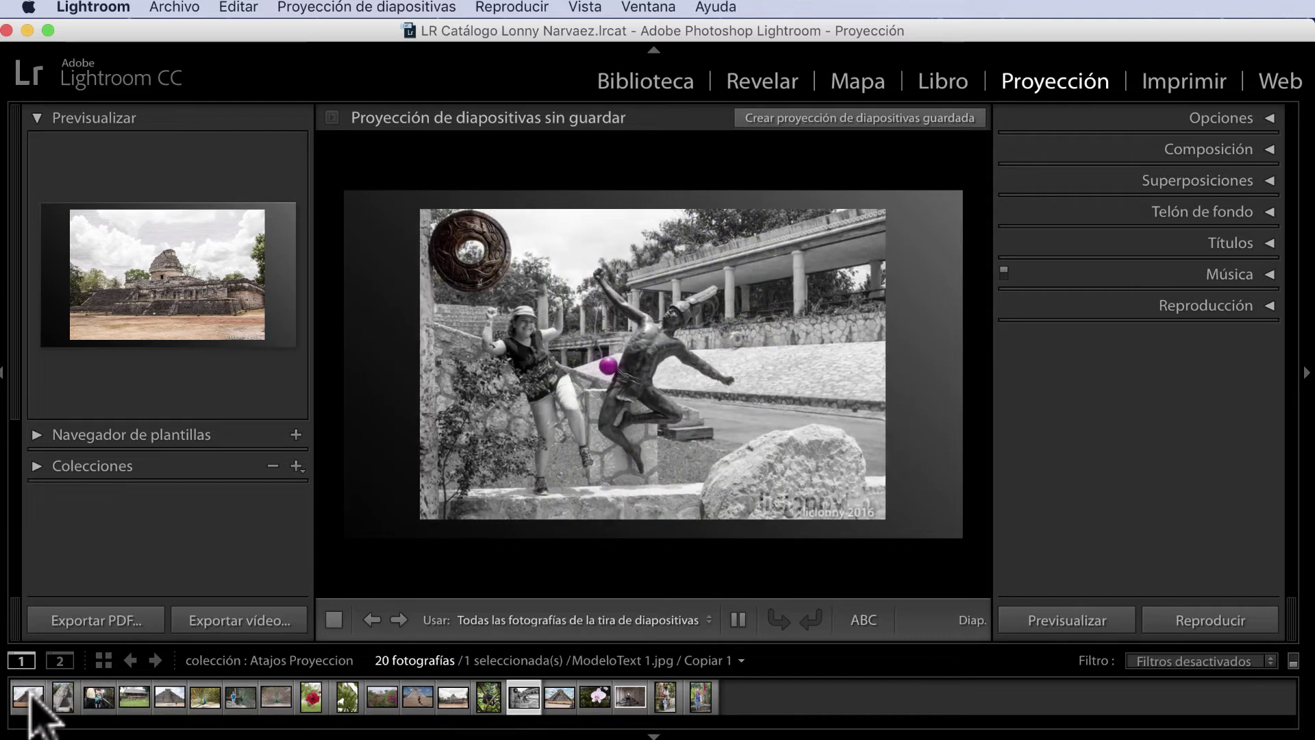
- Stop the preview and replay it from the first Chichén Itzá slide
{"action": "left_click", "coordinate": [335, 618]}
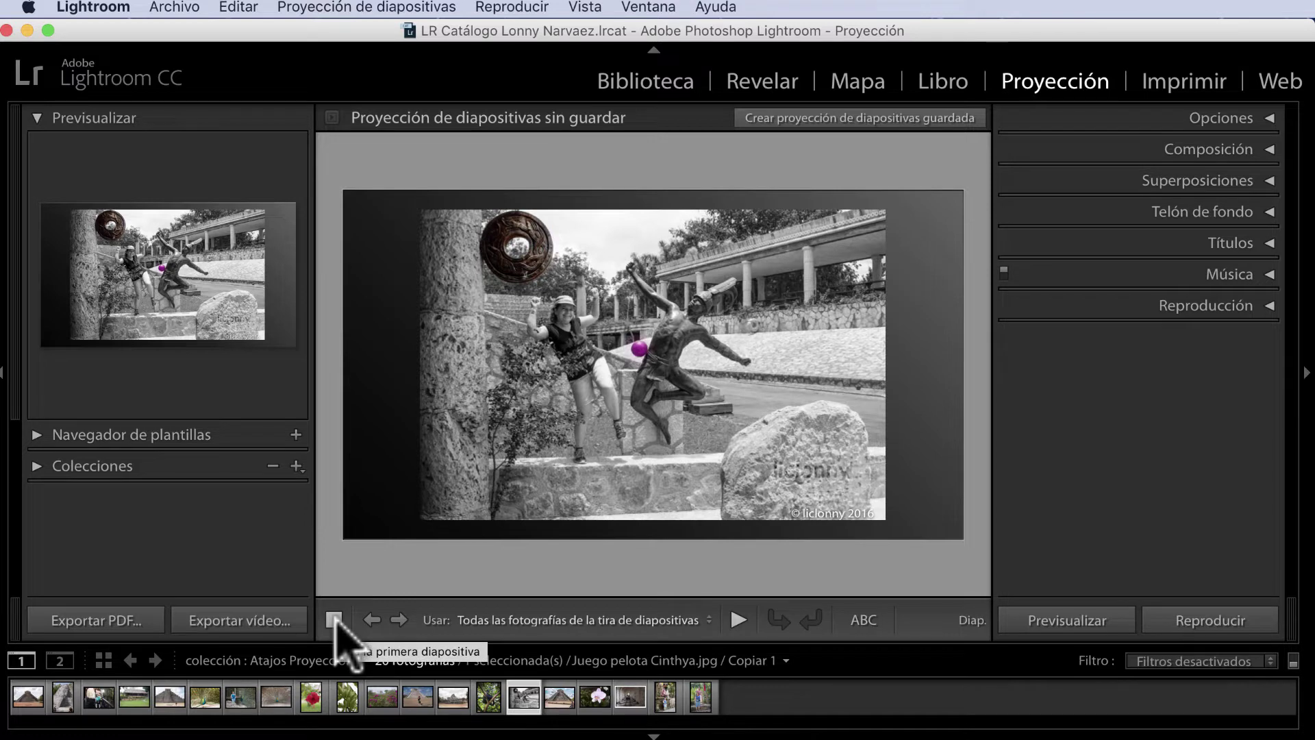
{"action": "left_click", "coordinate": [334, 619]}
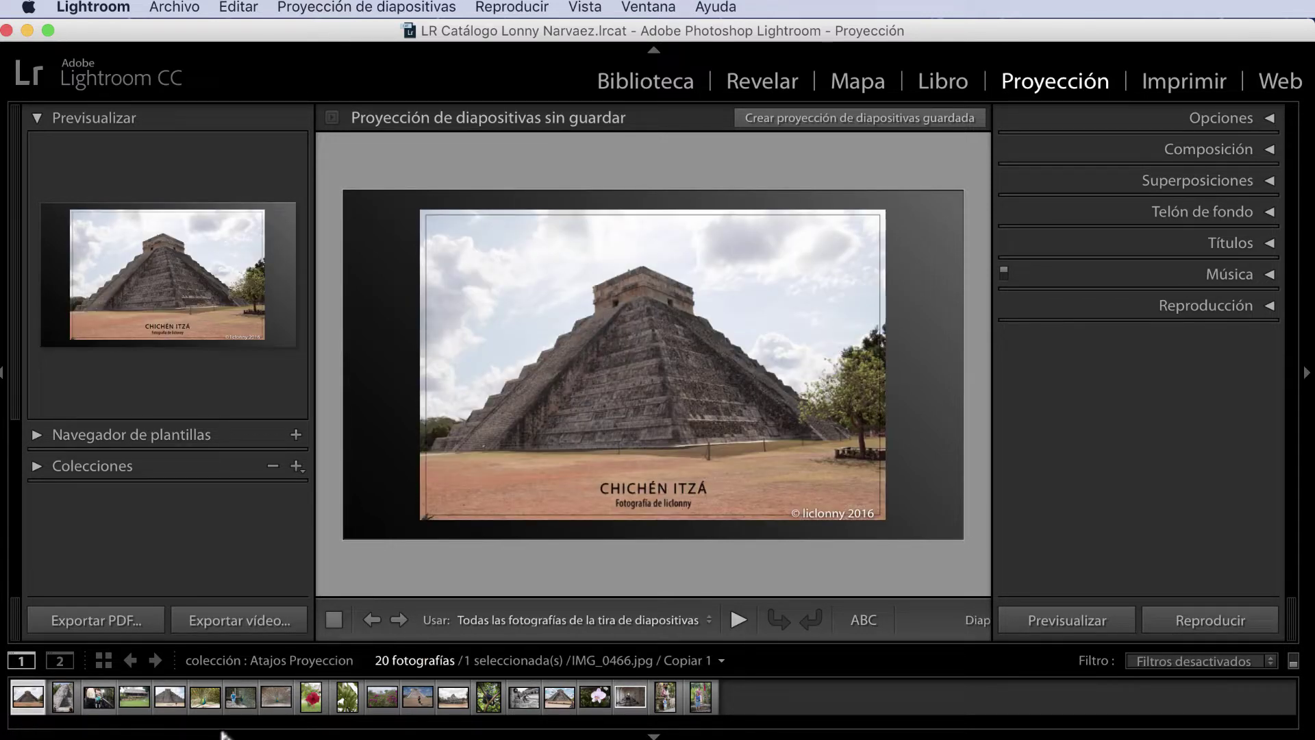
{"action": "left_click", "coordinate": [738, 620]}
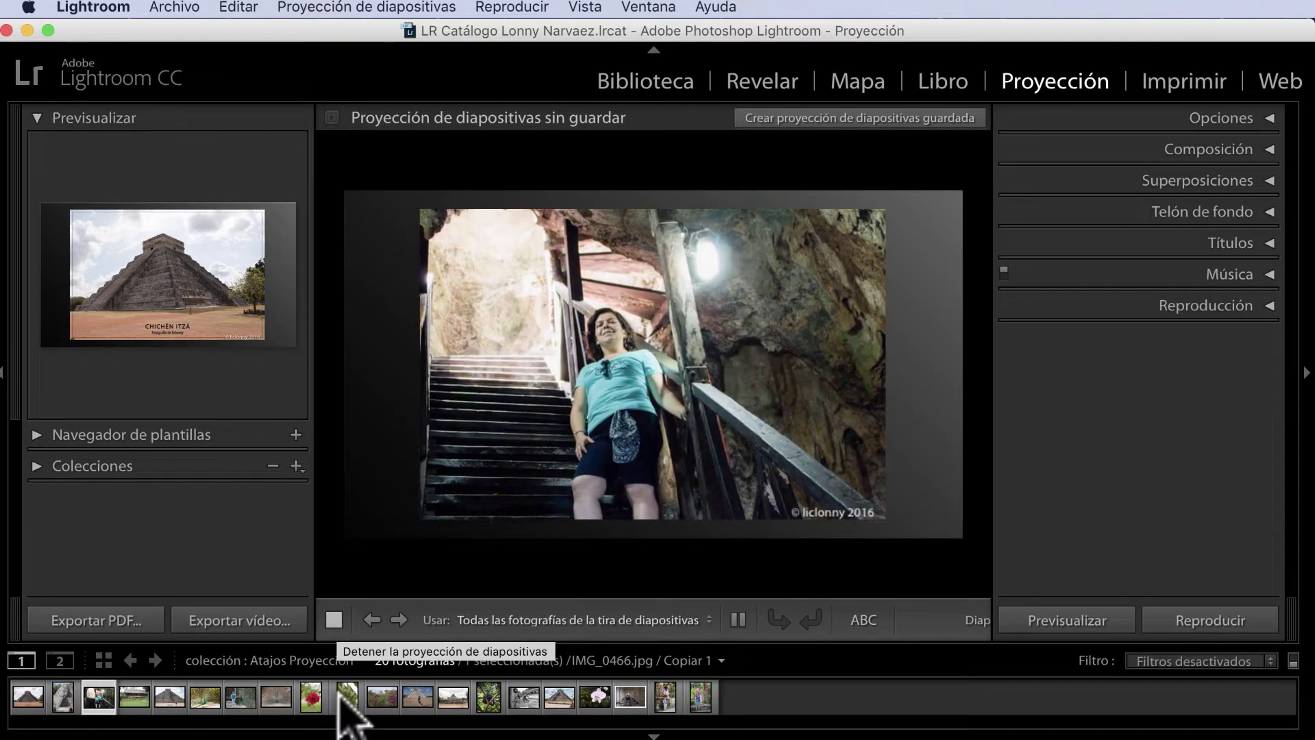
- Restart the in-place preview, expand the Collections list, and stop on the peacock slide
{"action": "key", "text": "Escape"}
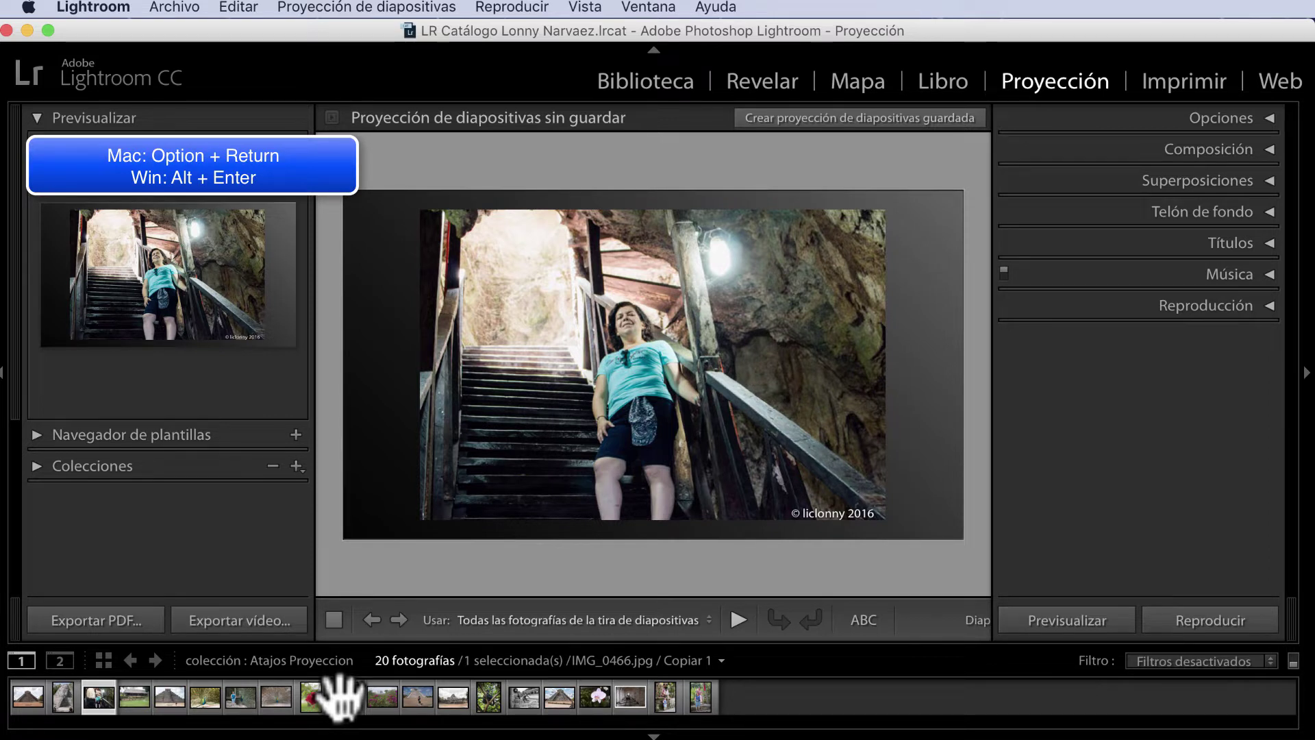
{"action": "key", "text": "alt+Return"}
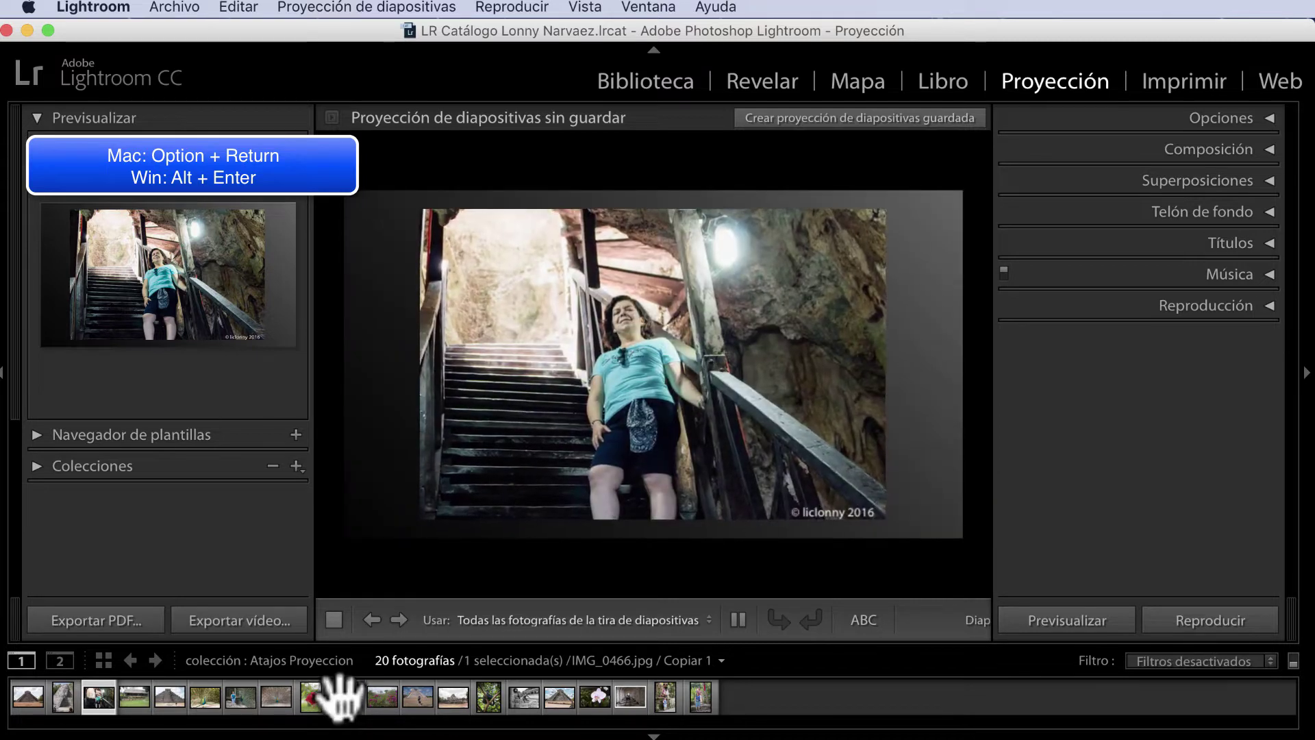
{"action": "key", "text": "ctrl+super+3"}
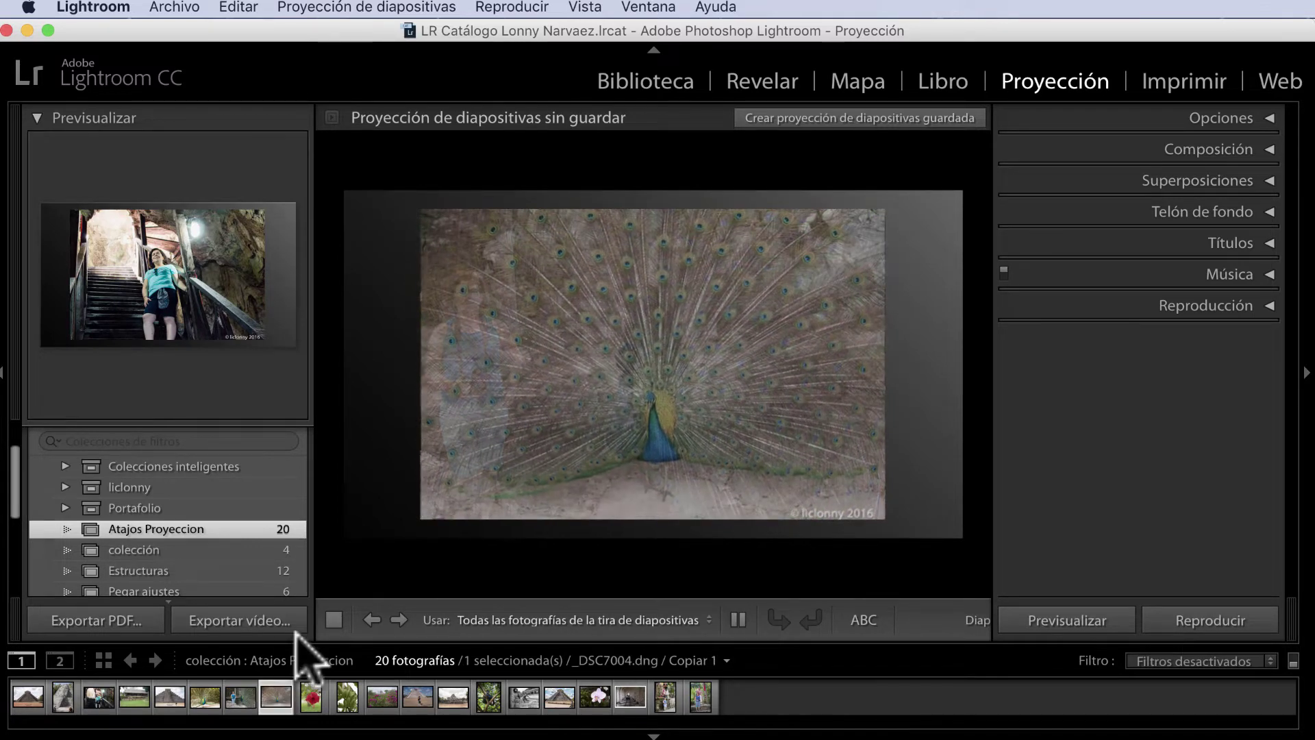
{"action": "left_click", "coordinate": [335, 619]}
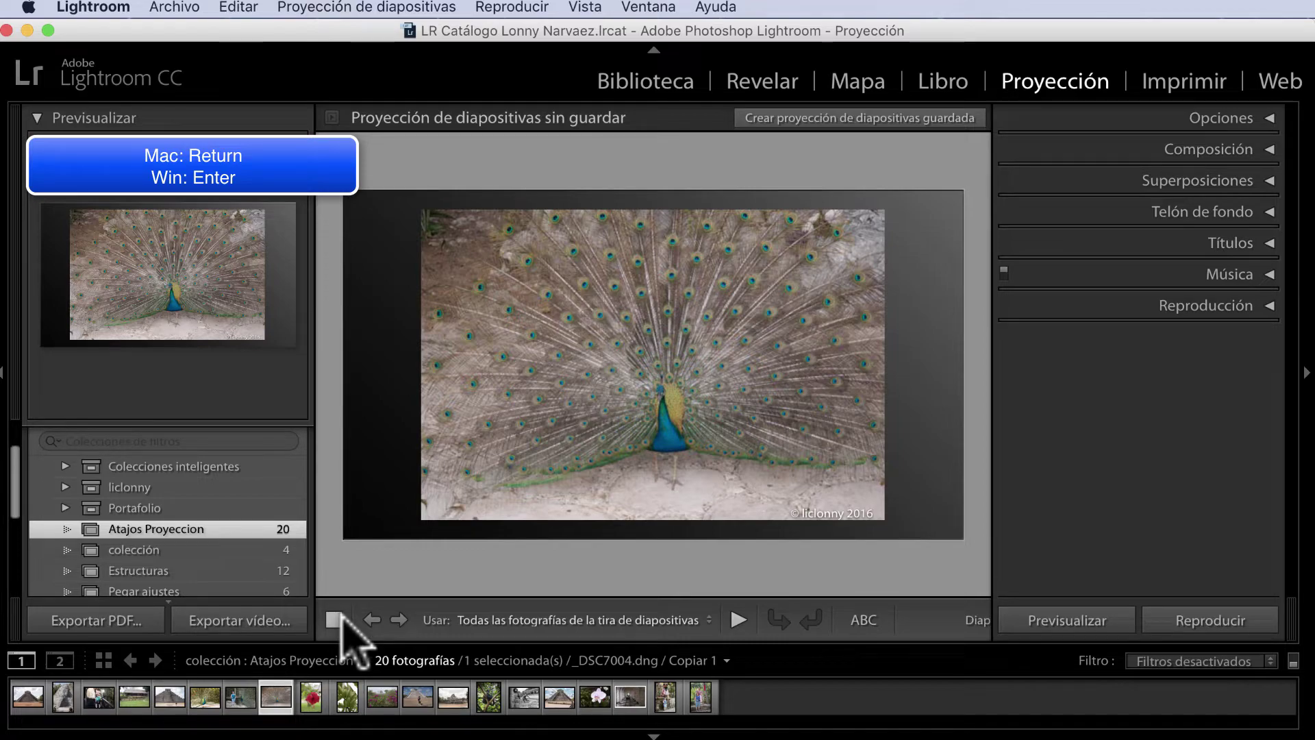
- Play the slideshow full screen until the ball-game slide, then exit with Esc
{"action": "key", "text": "Return"}
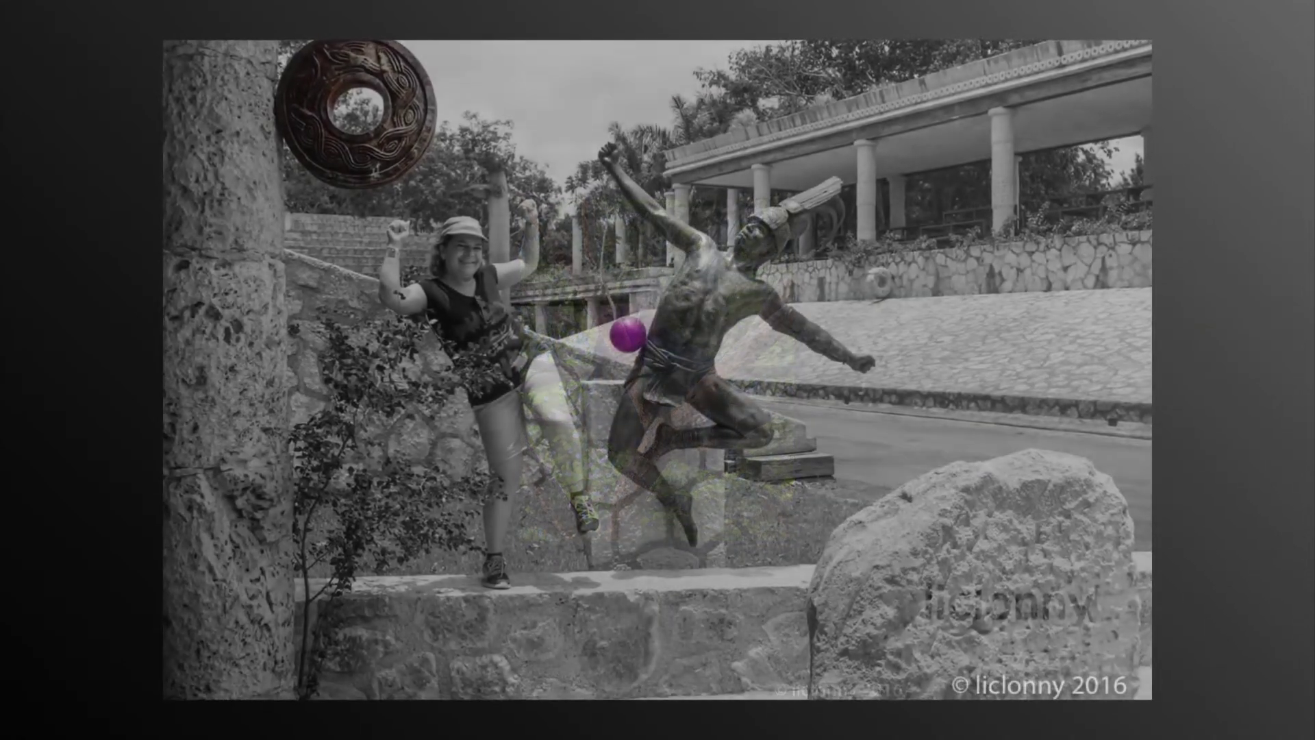
{"action": "key", "text": "Escape"}
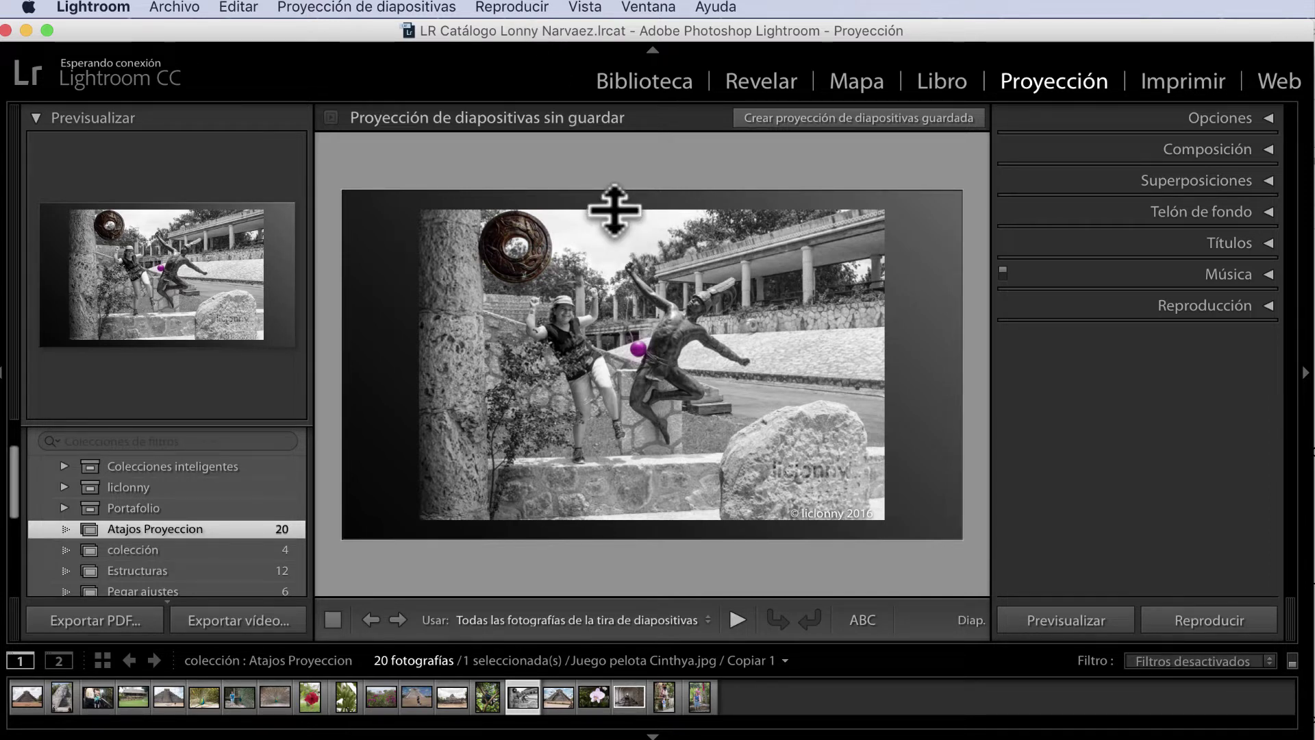
- Drag the top layout guide upward to narrow the top margin and enlarge the photo
{"action": "mouse_move", "coordinate": [615, 210]}
{"action": "left_mouse_down"}
{"action": "mouse_move", "coordinate": [628, 188]}
{"action": "mouse_move", "coordinate": [630, 204]}
{"action": "left_mouse_up"}
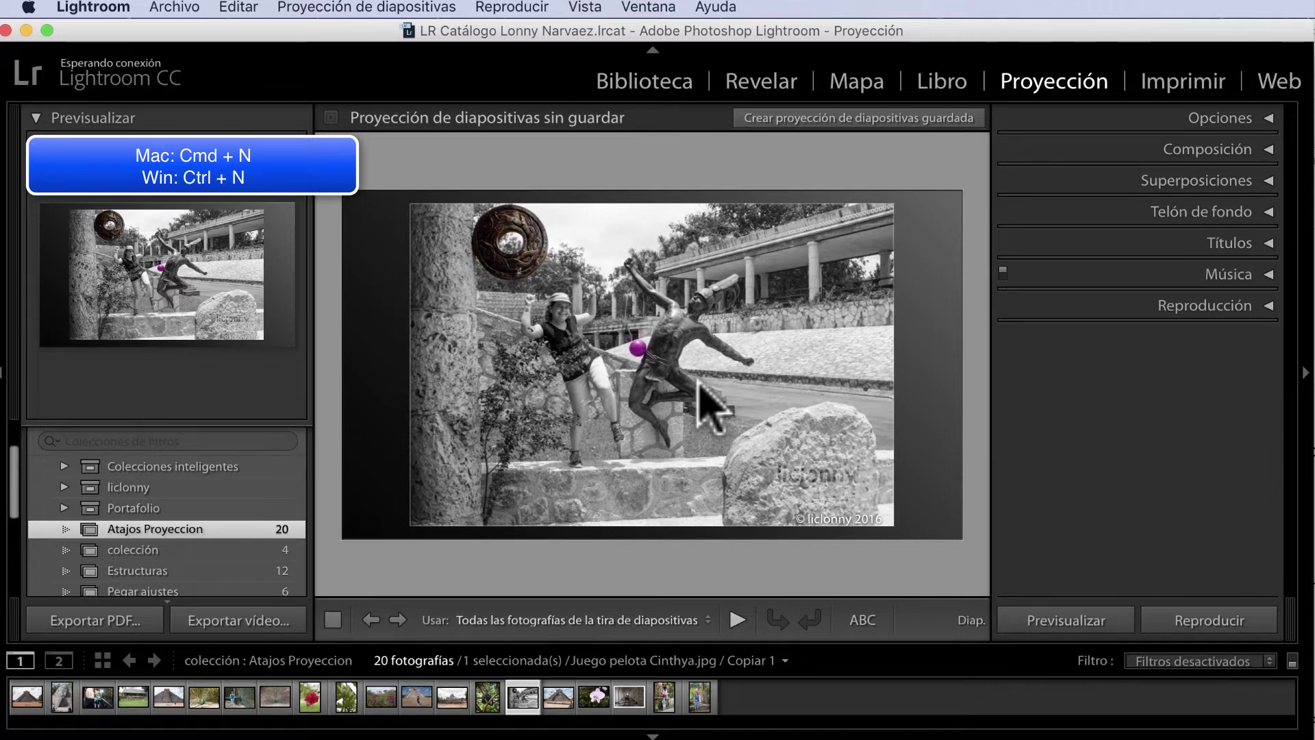
- Create a user template named 'Ejemplo atajos LR' from the current slideshow settings with Cmd+N
{"action": "key", "text": "super+n"}
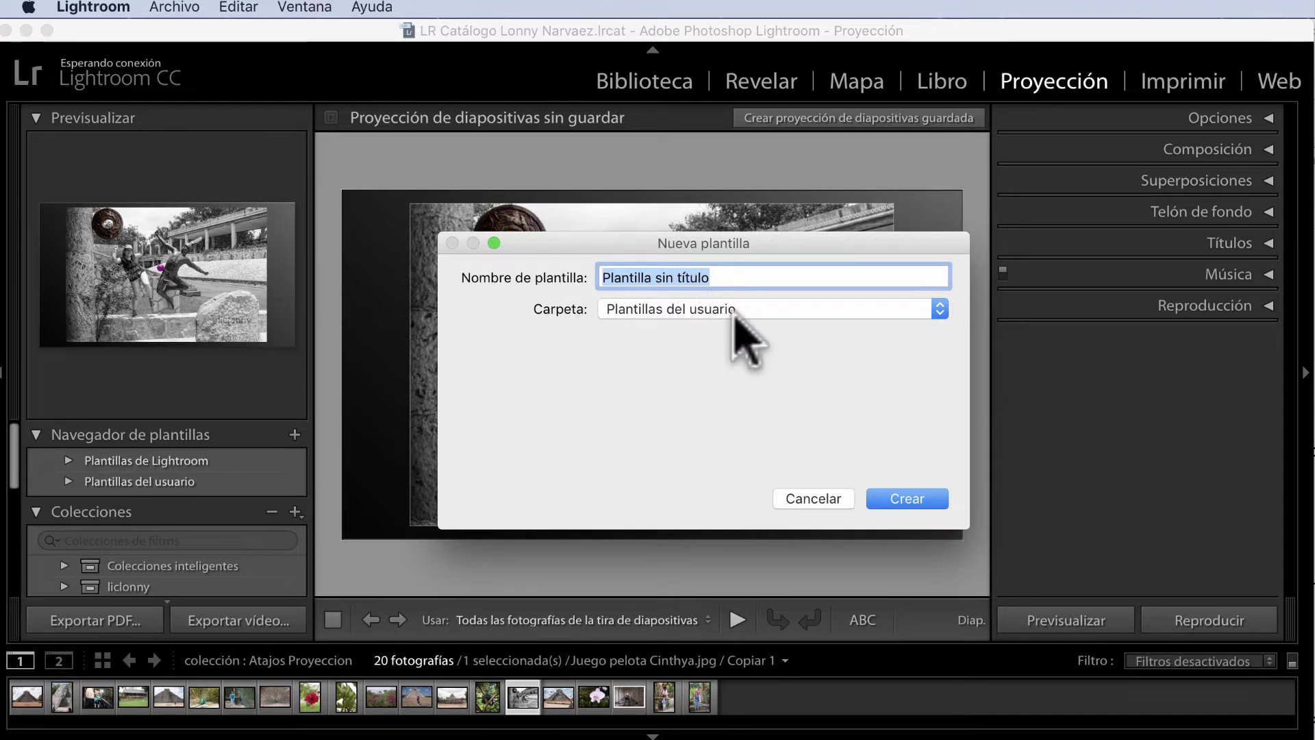
{"action": "left_click", "coordinate": [727, 277]}
{"action": "left_click_drag", "start_coordinate": [710, 277], "coordinate": [589, 274]}
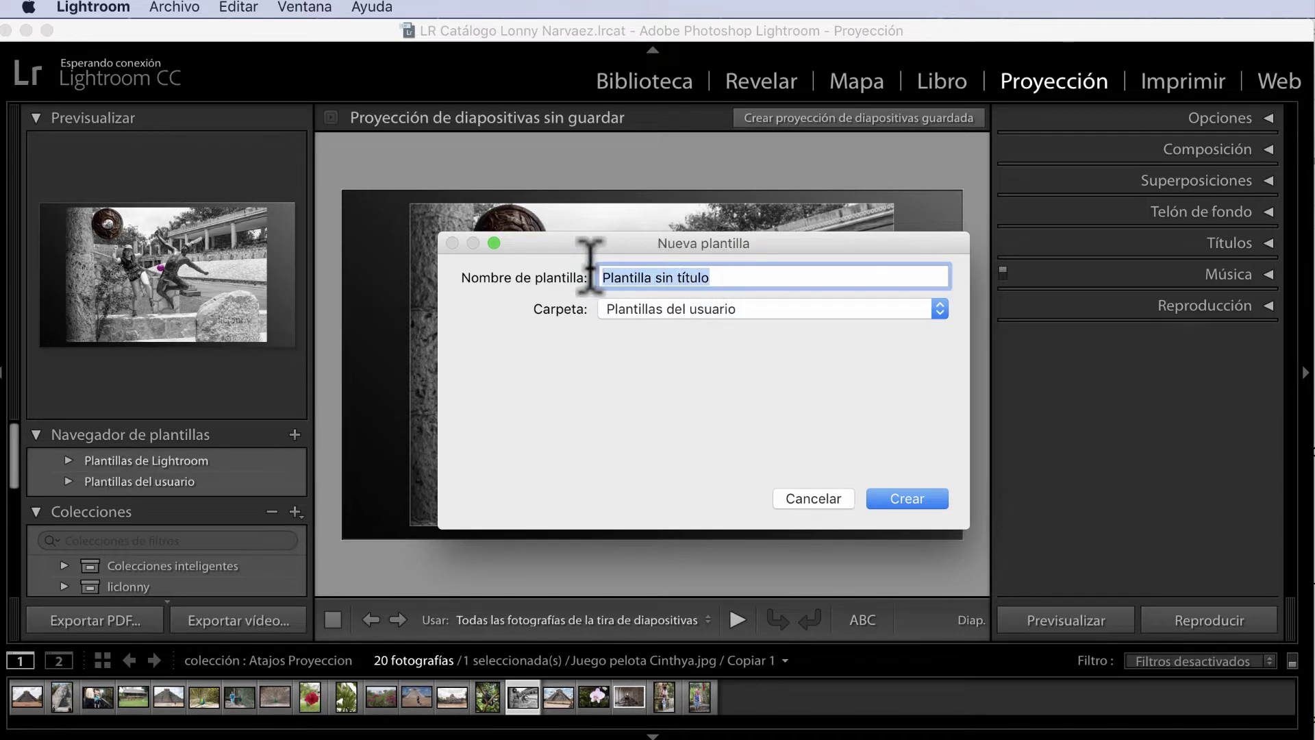
{"action": "type", "text": "Ej"}
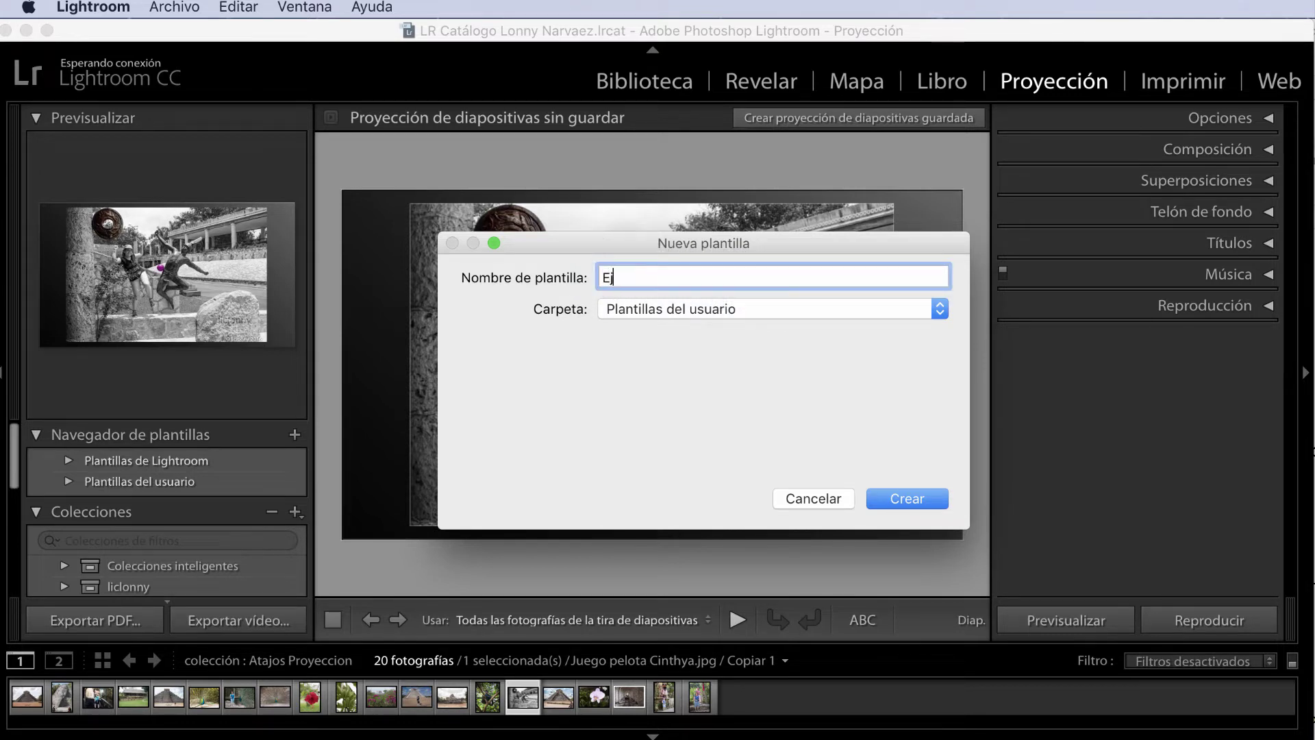
{"action": "type", "text": "emplo "}
{"action": "type", "text": "atajos "}
{"action": "type", "text": "L"}
{"action": "type", "text": "R"}
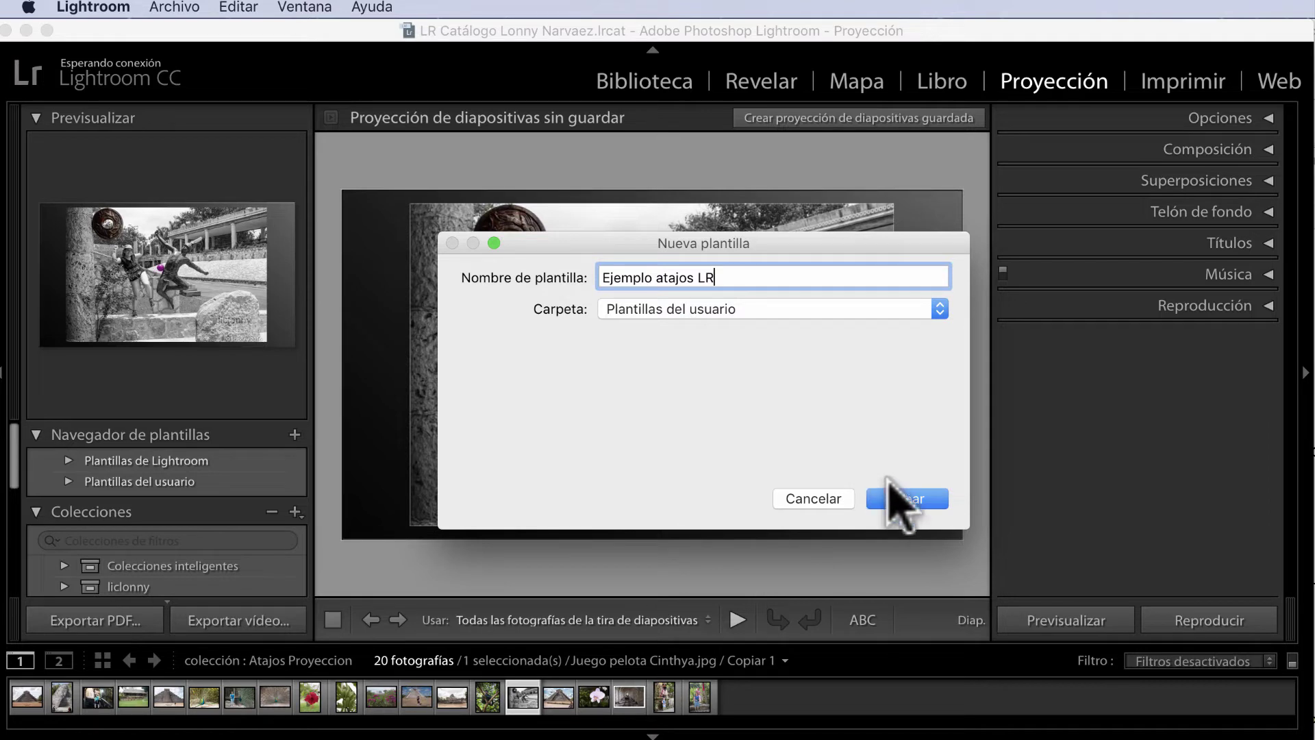
{"action": "left_click", "coordinate": [909, 500]}
- Expand Plantillas del usuario in the Template Browser and select the Ejemplo atajos LR template
{"action": "scroll", "coordinate": [233, 527], "scroll_direction": "down", "scroll_amount": 5}
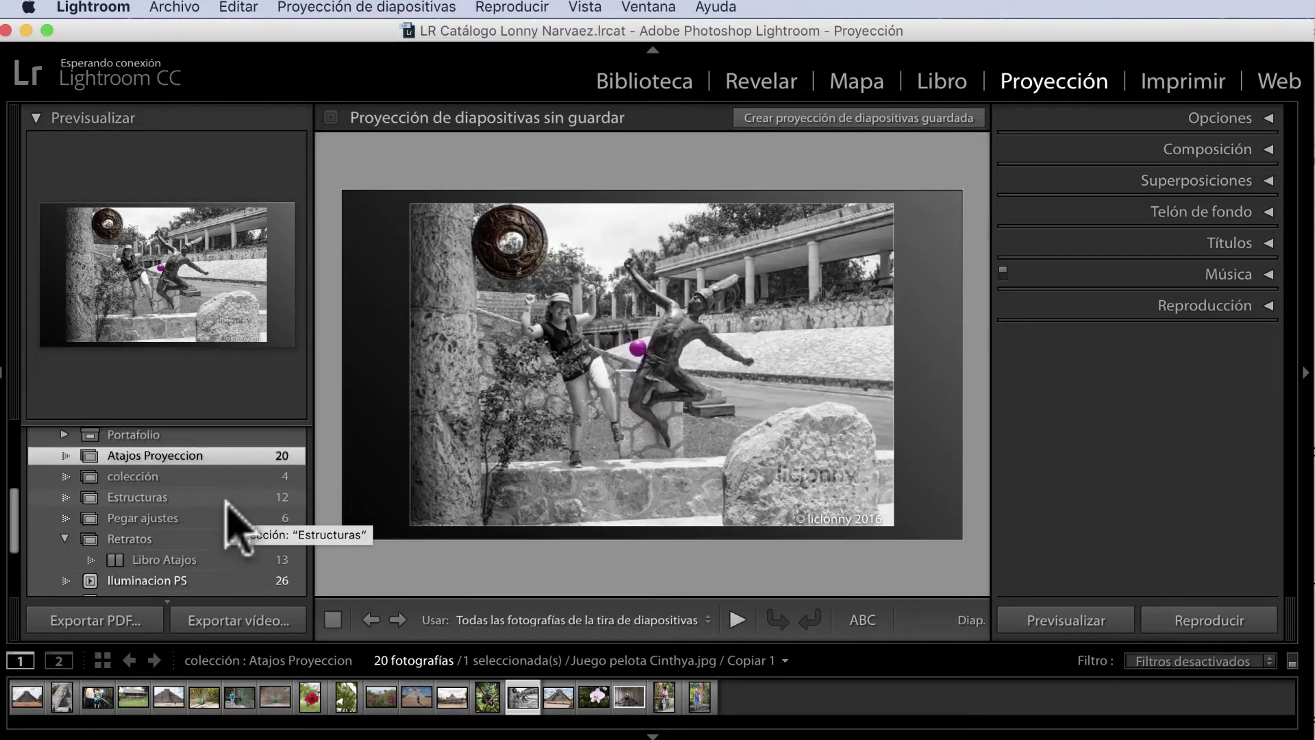
{"action": "scroll", "coordinate": [240, 527], "scroll_direction": "up", "scroll_amount": 1}
{"action": "scroll", "coordinate": [240, 527], "scroll_direction": "up", "scroll_amount": 2}
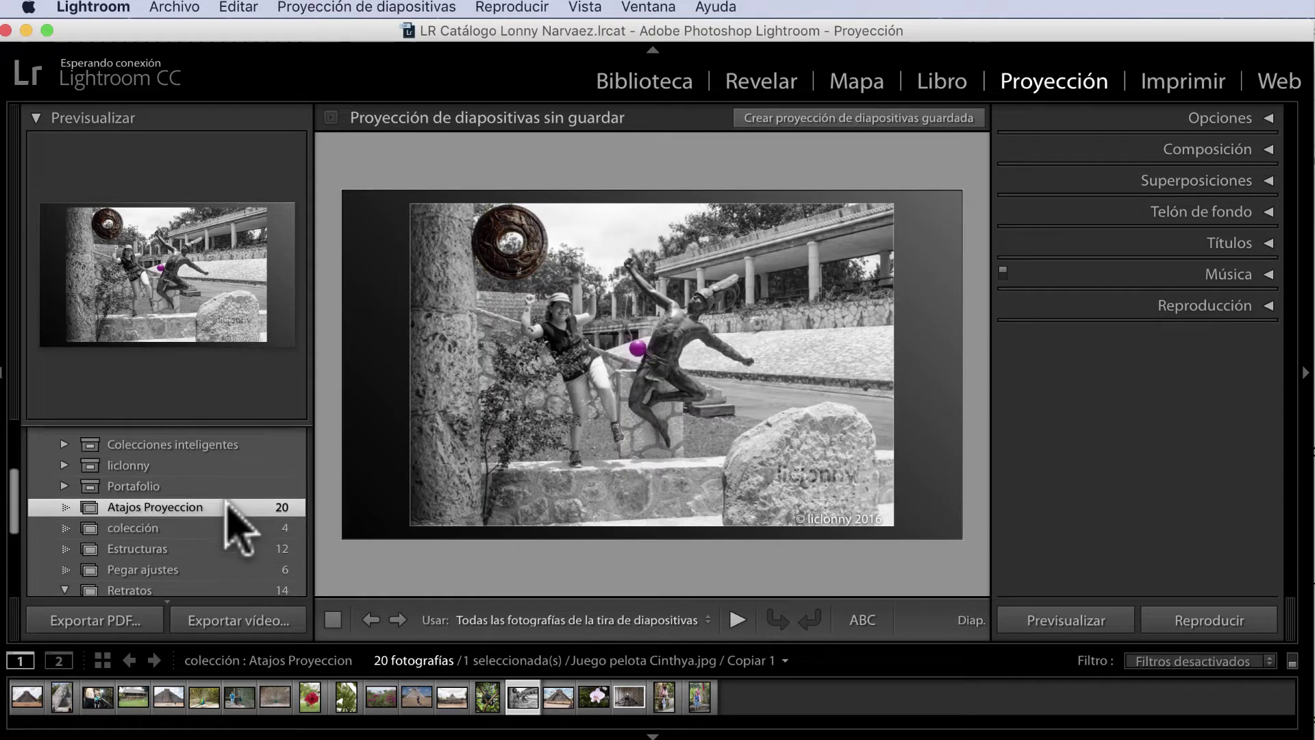
{"action": "scroll", "coordinate": [240, 527], "scroll_direction": "up", "scroll_amount": 2}
{"action": "scroll", "coordinate": [239, 527], "scroll_direction": "up", "scroll_amount": 2}
{"action": "scroll", "coordinate": [228, 514], "scroll_direction": "up", "scroll_amount": 1}
{"action": "scroll", "coordinate": [228, 520], "scroll_direction": "up", "scroll_amount": 1}
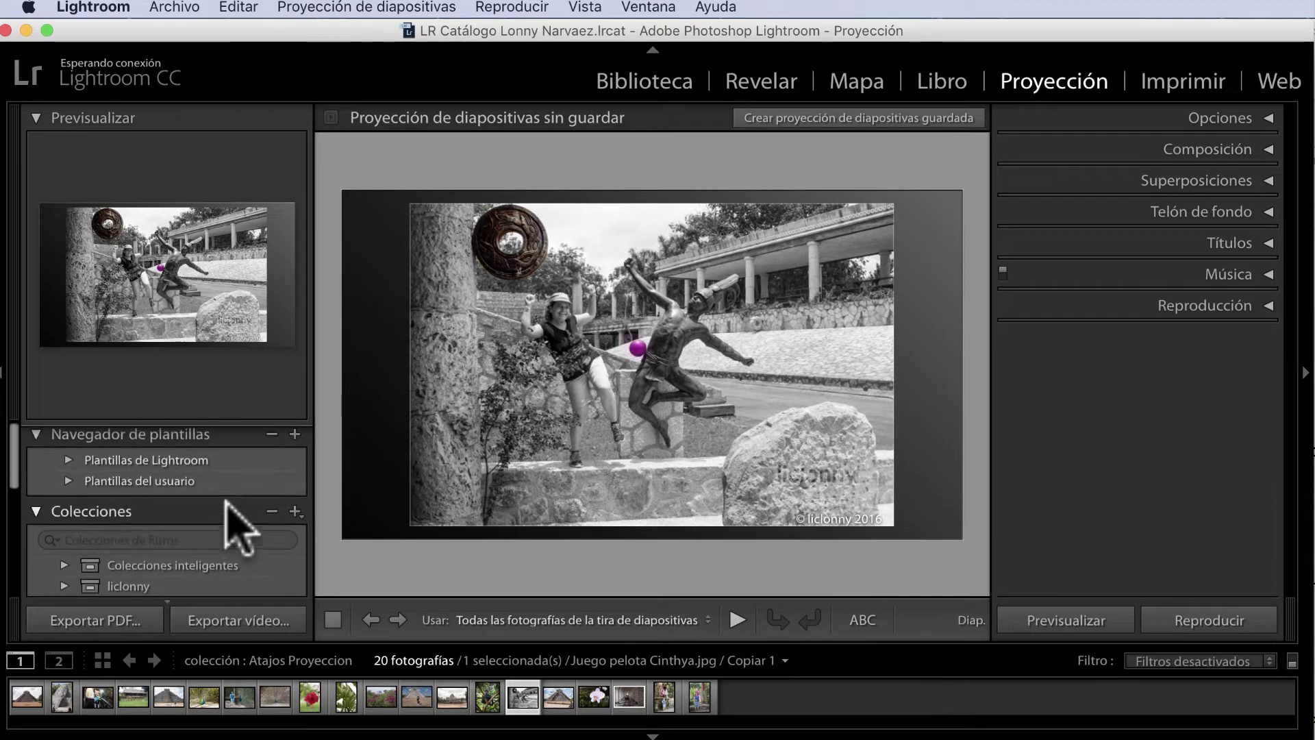
{"action": "left_click", "coordinate": [69, 481]}
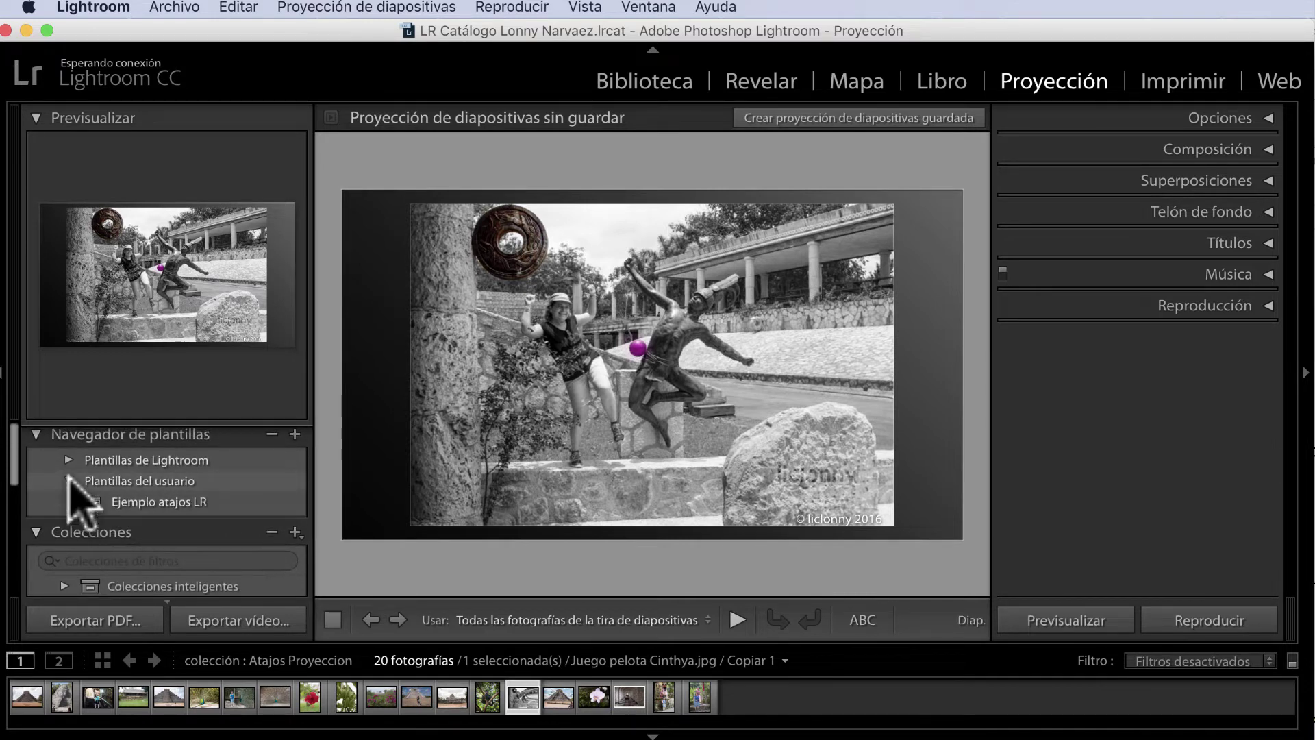
{"action": "left_click", "coordinate": [141, 504]}
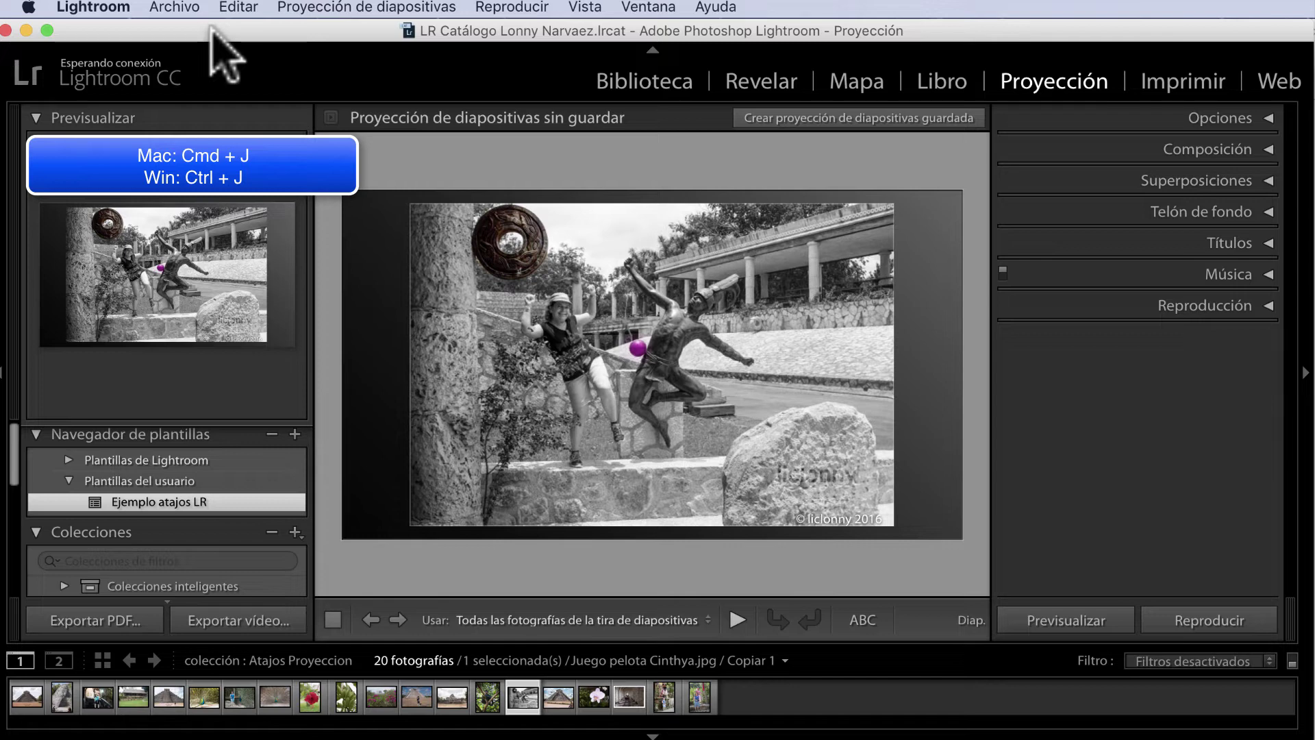
- Start a PDF export to Escritorio with Common Sizes on Pantalla, then cancel it
{"action": "key", "text": "super+j"}
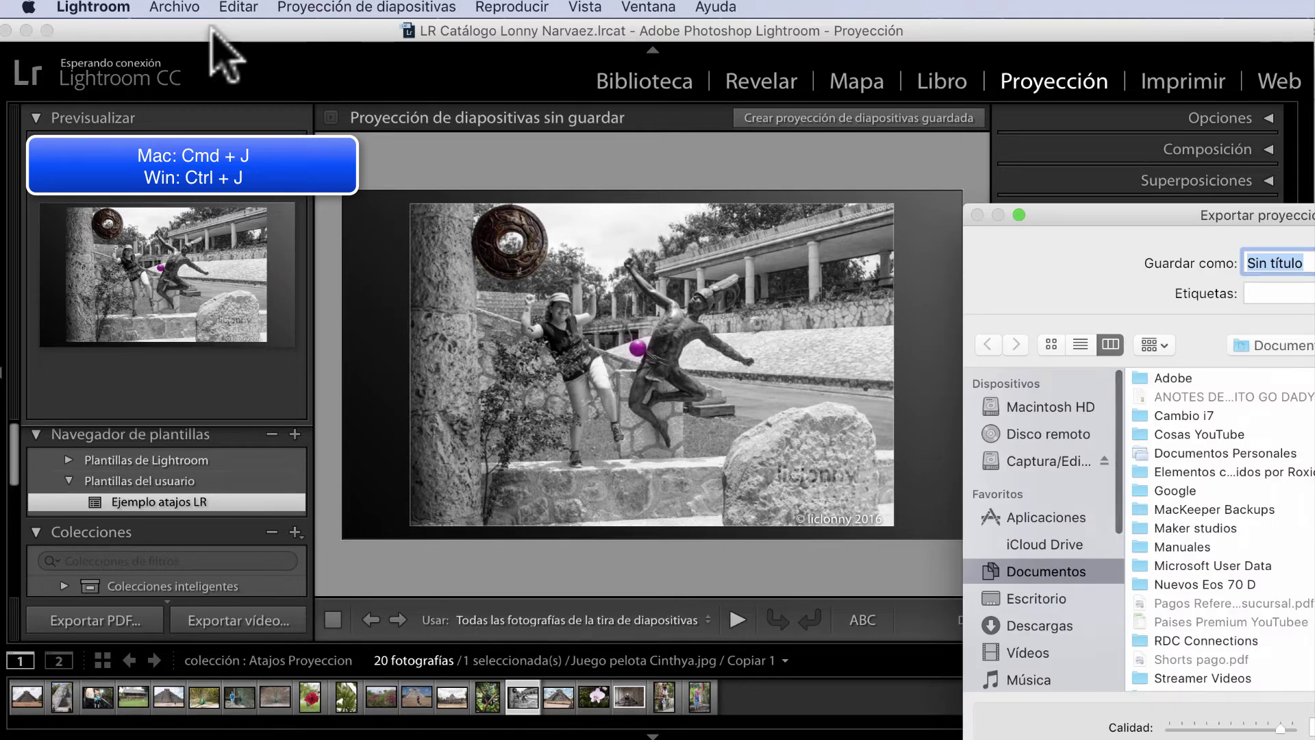
{"action": "left_click_drag", "start_coordinate": [1118, 225], "coordinate": [376, 39]}
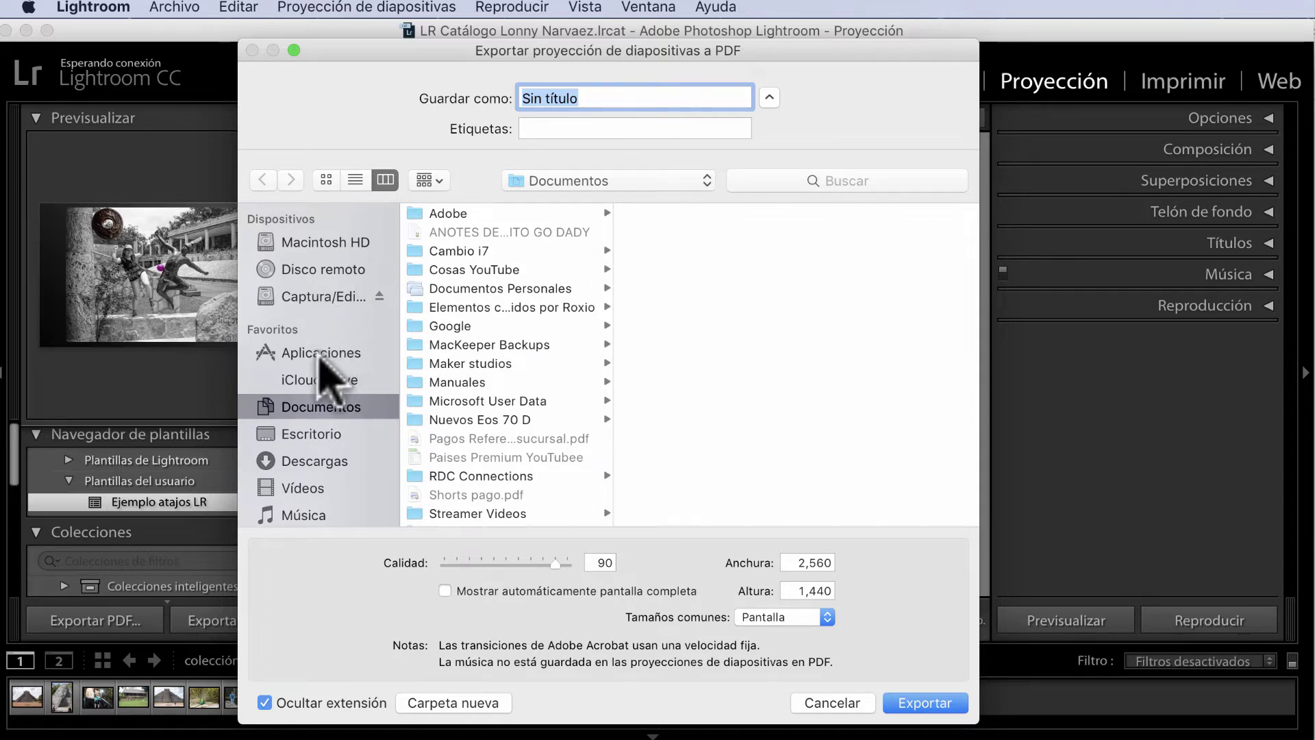
{"action": "left_click", "coordinate": [321, 435]}
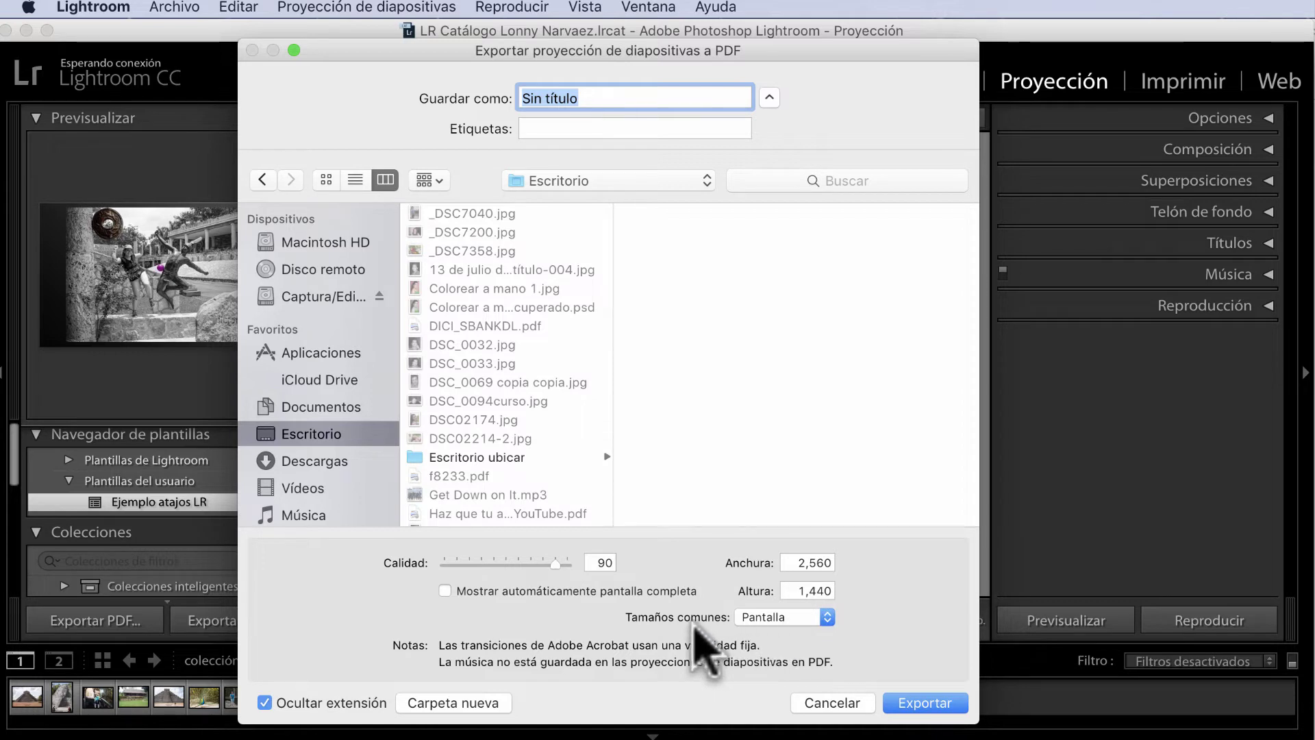
{"action": "left_click", "coordinate": [824, 617]}
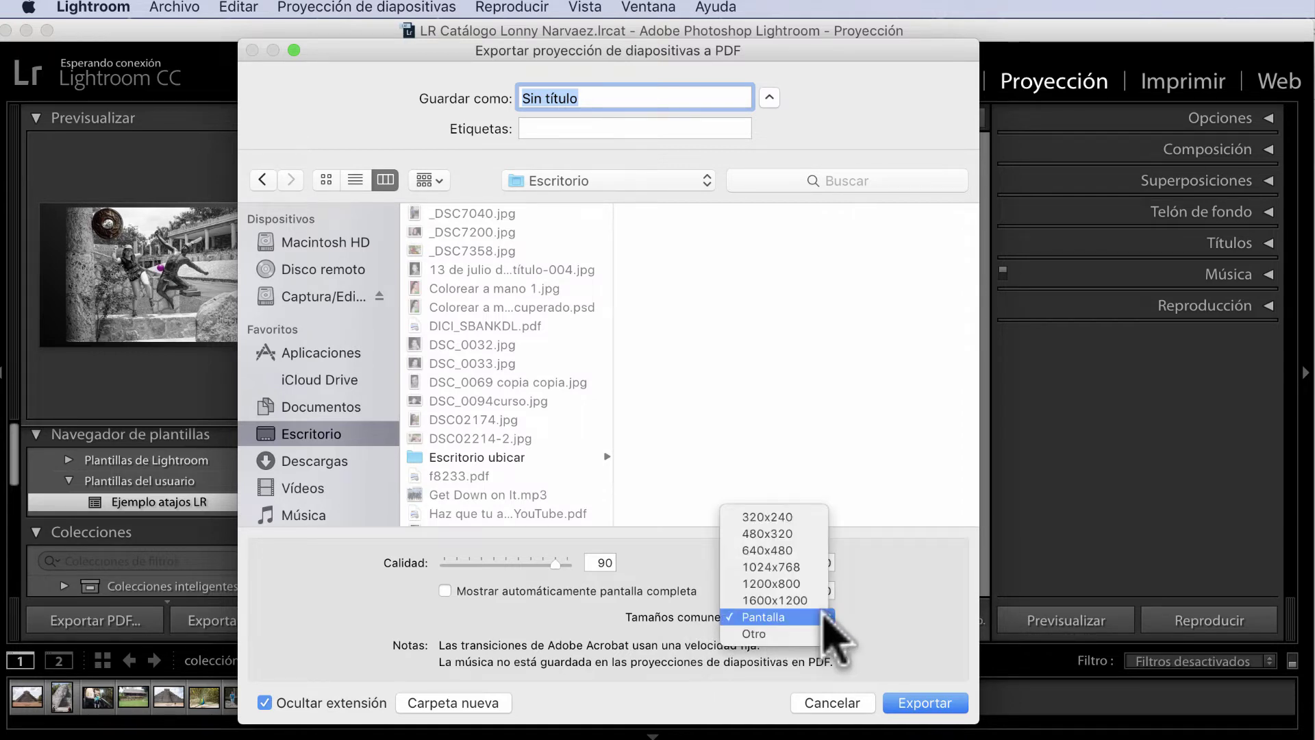
{"action": "left_click", "coordinate": [826, 618]}
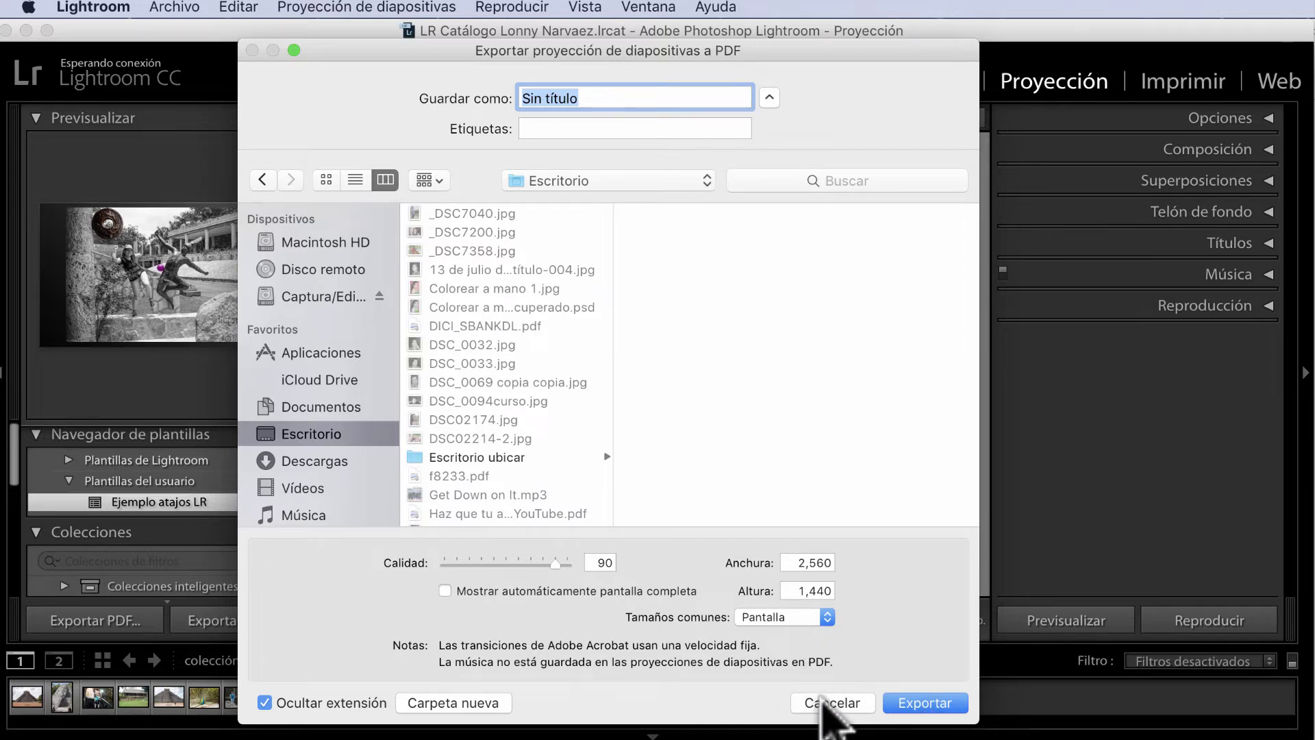
{"action": "left_click", "coordinate": [825, 703]}
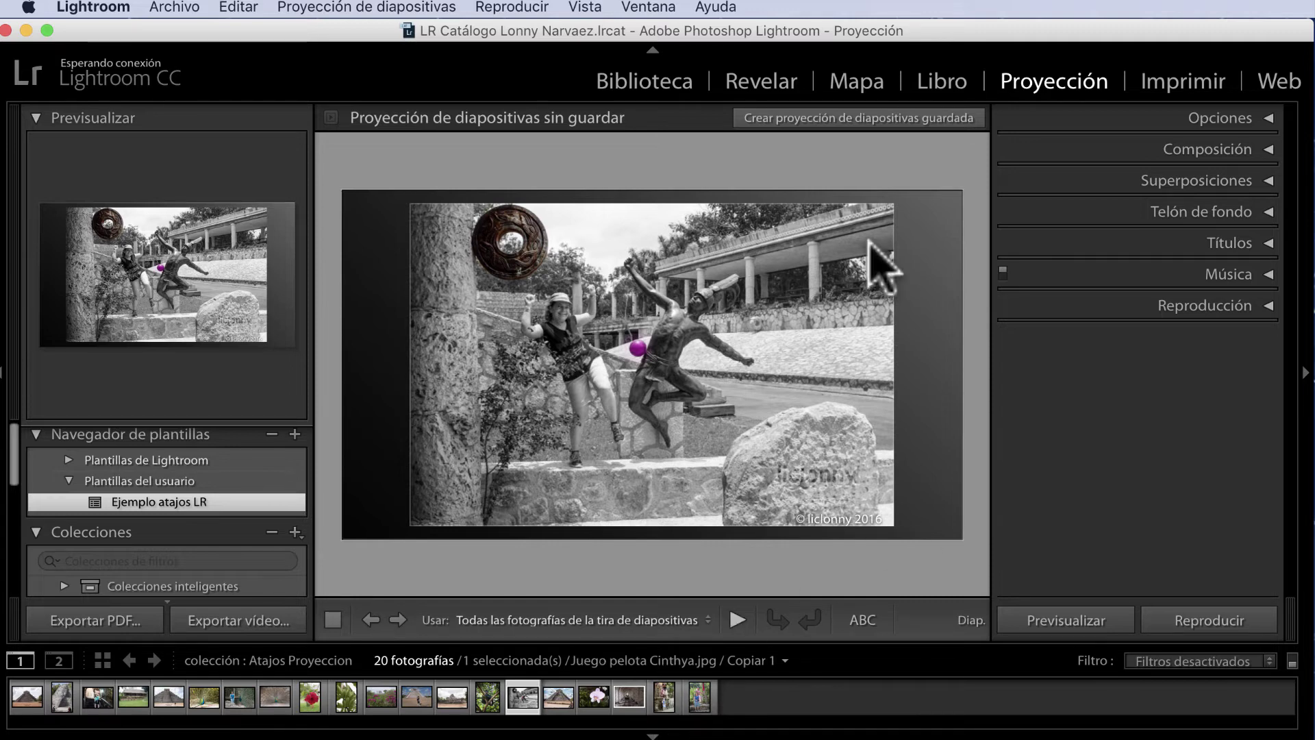
- Export the slideshow to the desktop as JPEGs named Ejemplo at 2560×1440, quality 90
{"action": "key", "text": "ctrl+j"}
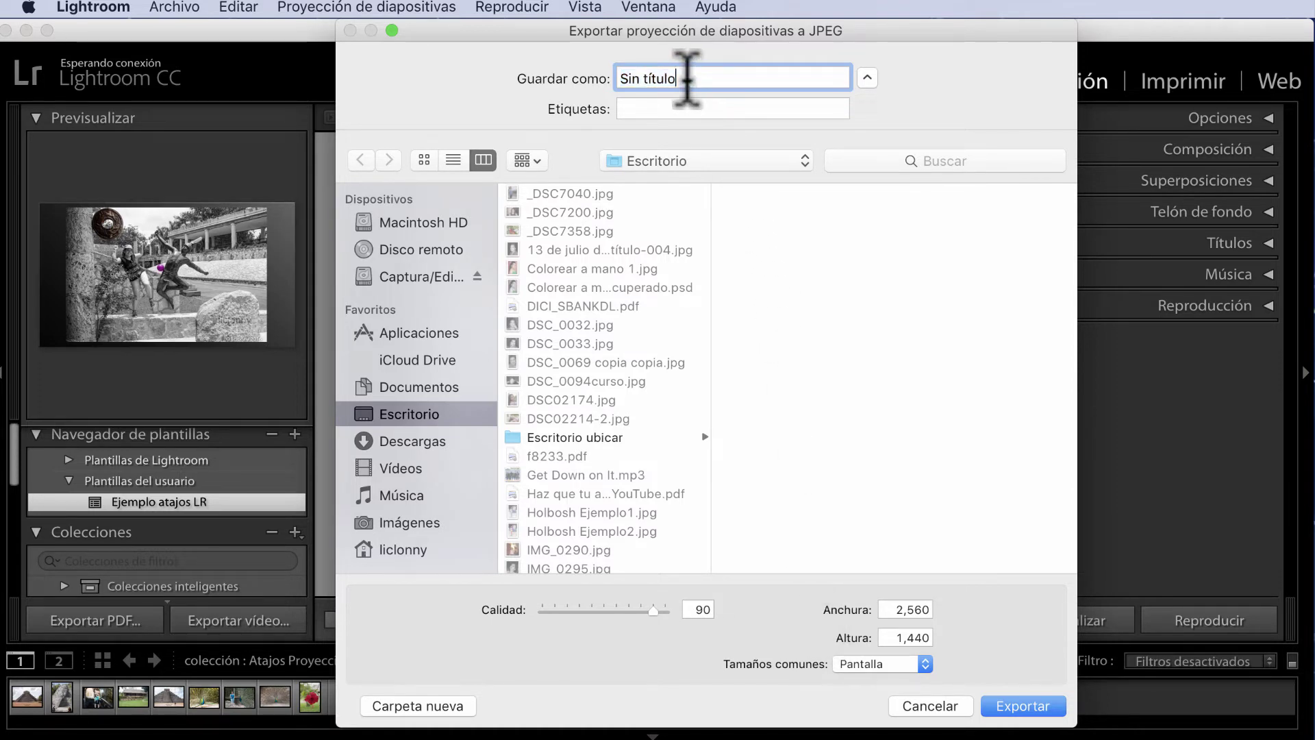
{"action": "type", "text": "E"}
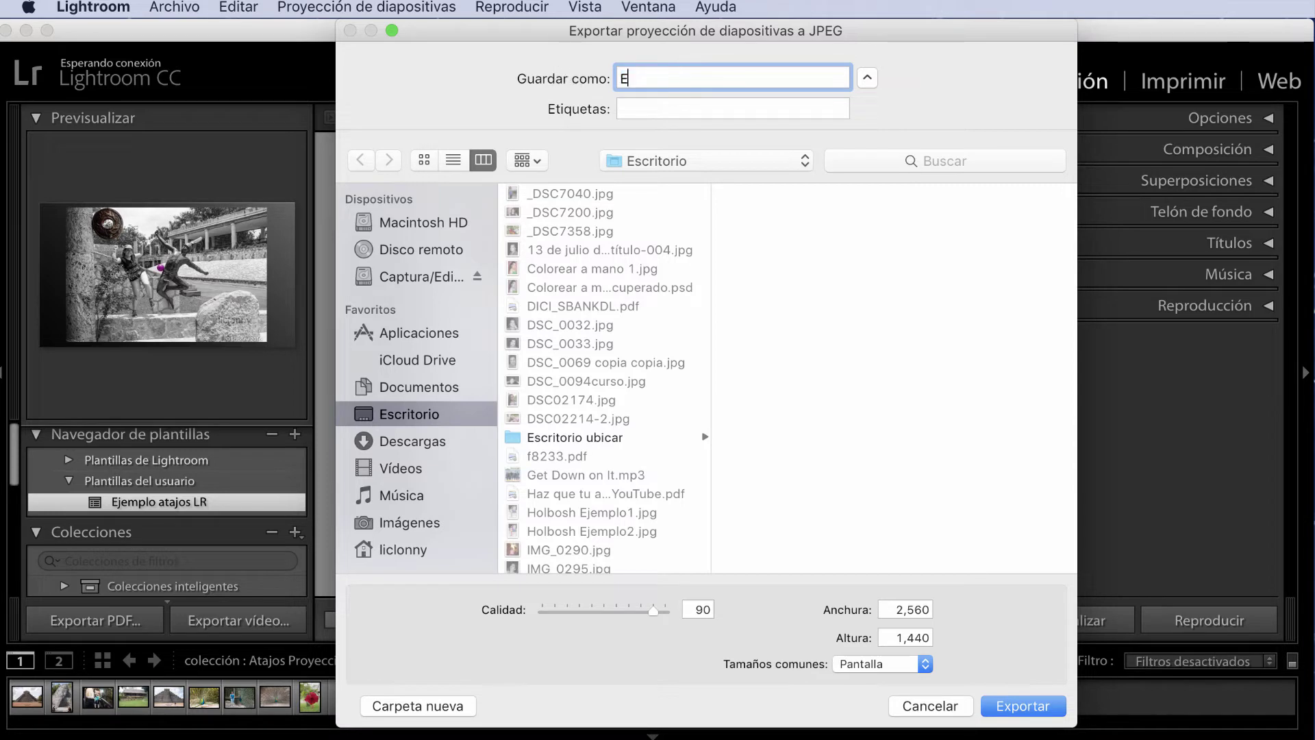
{"action": "type", "text": "jemplo"}
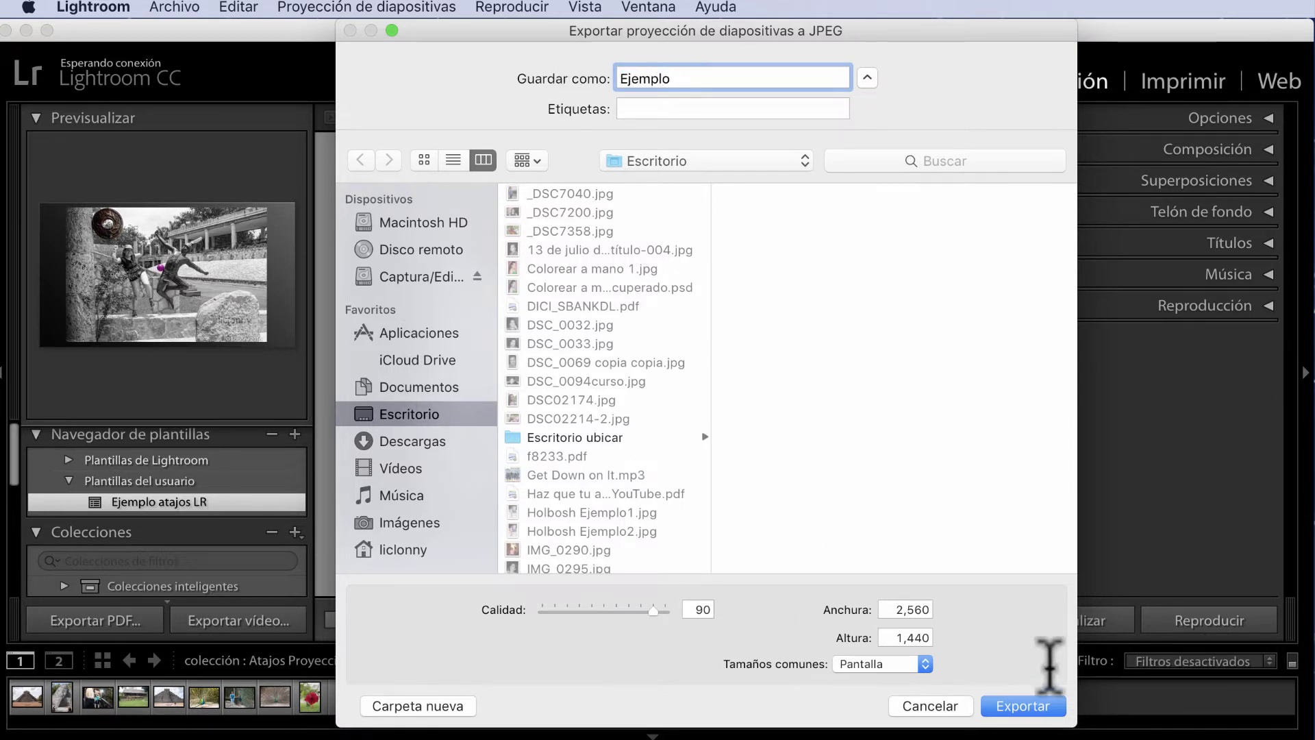
{"action": "left_click", "coordinate": [1024, 705]}
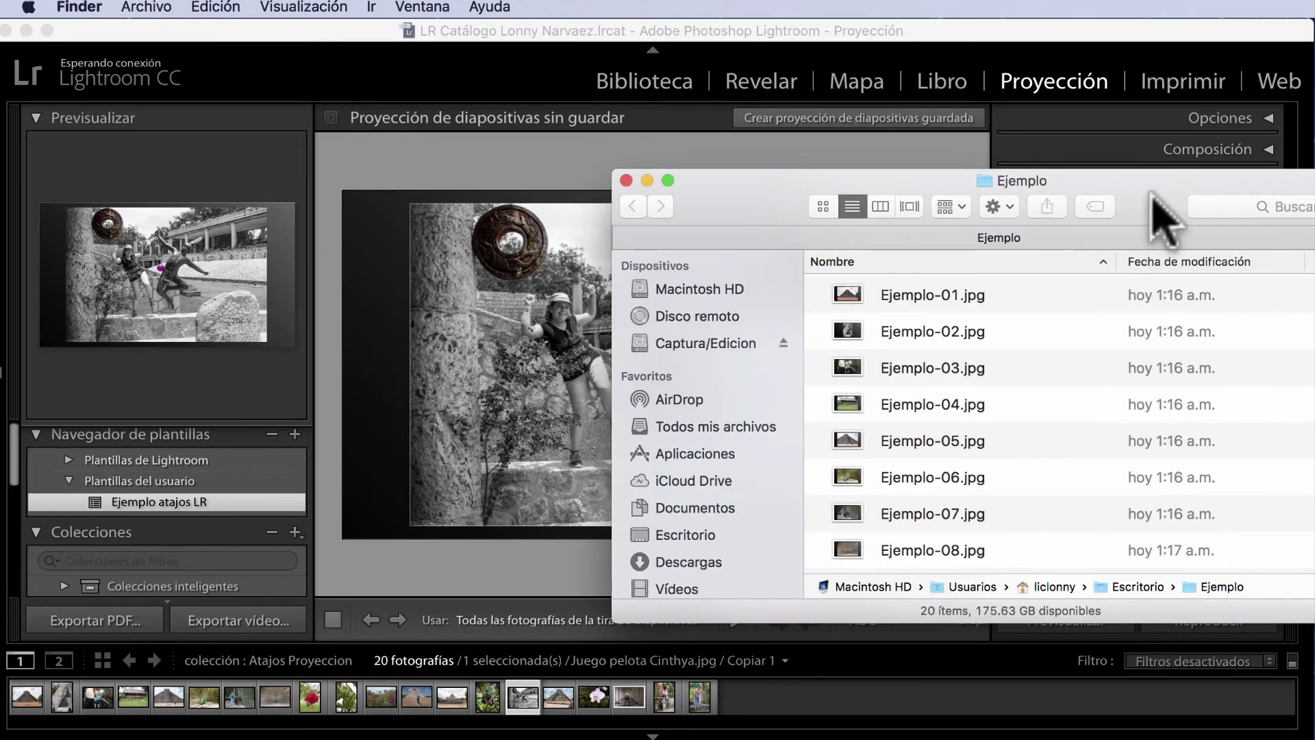
- Quick Look Ejemplo-01.jpg and the following exported images, then close the Ejemplo folder window
{"action": "left_click_drag", "start_coordinate": [1142, 189], "coordinate": [791, 104]}
{"action": "left_click", "coordinate": [695, 209]}
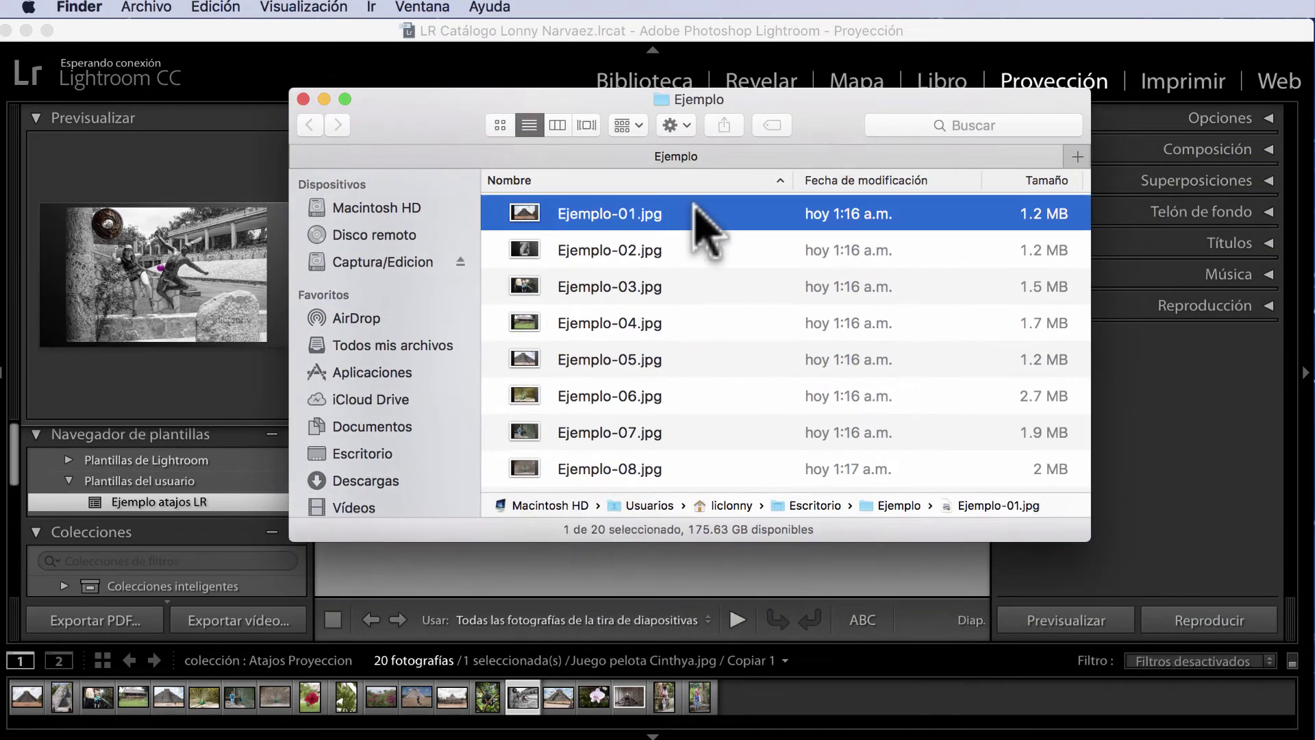
{"action": "key", "text": "space"}
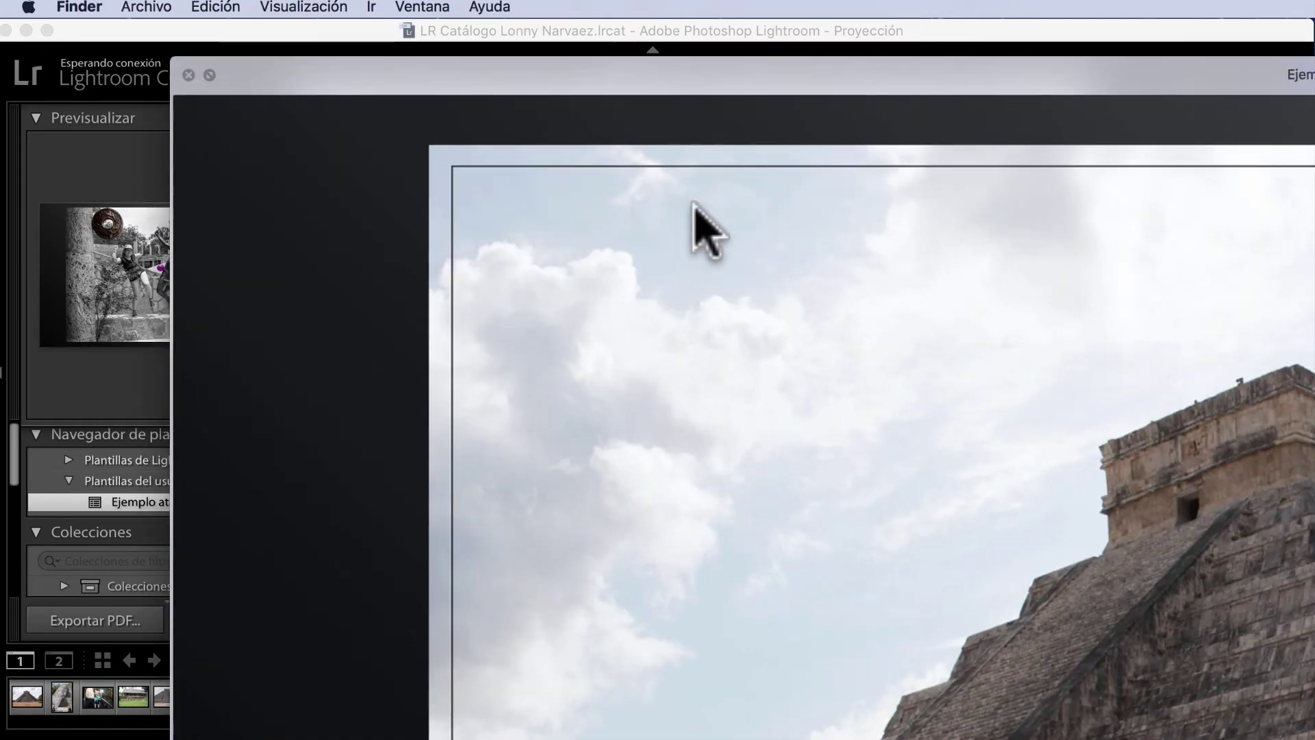
{"action": "mouse_move", "coordinate": [1312, 737]}
{"action": "left_mouse_down"}
{"action": "mouse_move", "coordinate": [1099, 563]}
{"action": "mouse_move", "coordinate": [1135, 577]}
{"action": "left_mouse_up"}
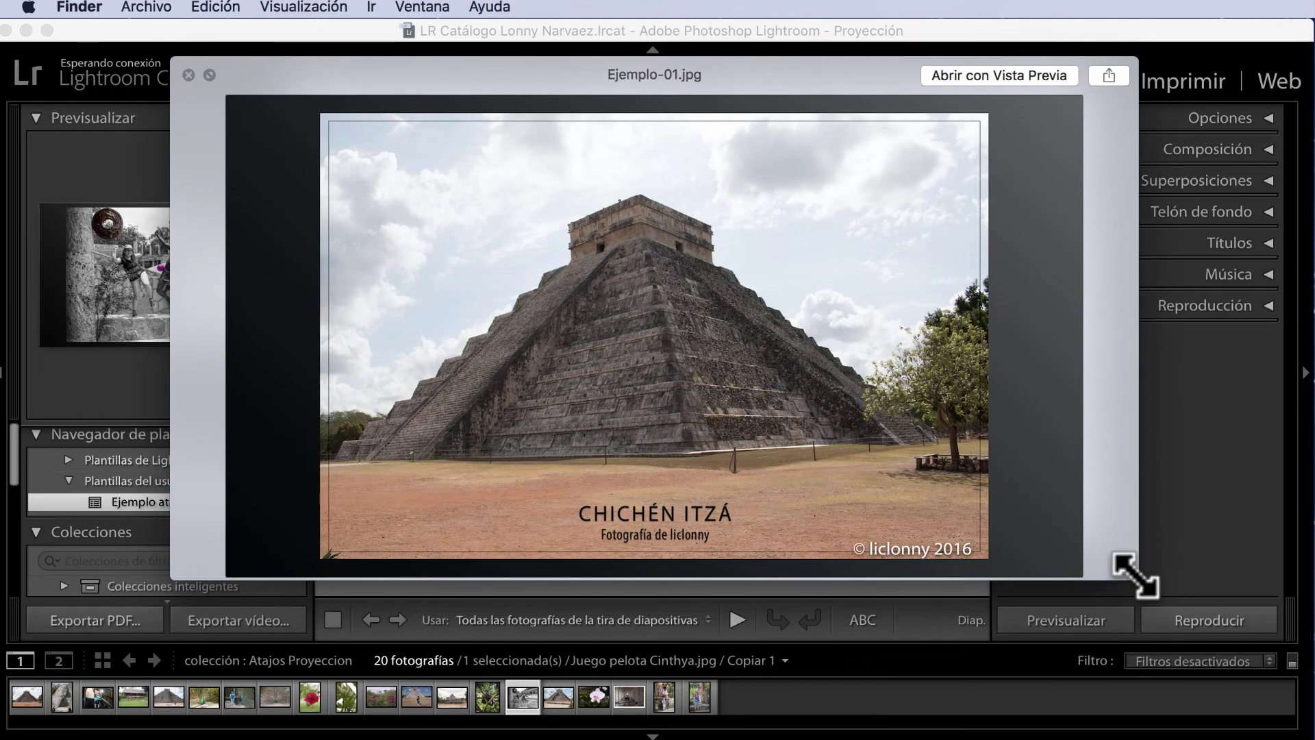
{"action": "key", "text": "Down"}
{"action": "key", "text": "Down"}
{"action": "key", "text": "Down"}
{"action": "key", "text": "Down"}
{"action": "key", "text": "Down"}
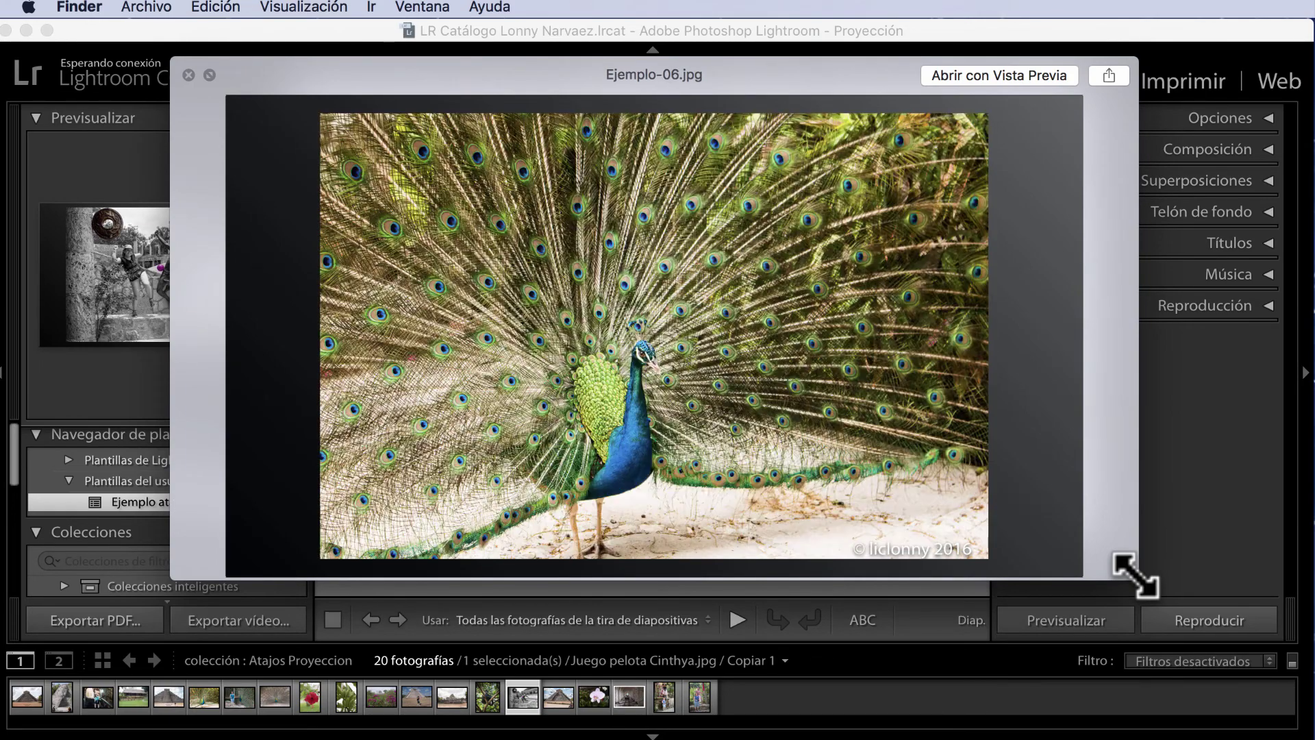
{"action": "key", "text": "Down"}
{"action": "key", "text": "Down"}
{"action": "key", "text": "Down"}
{"action": "key", "text": "Down"}
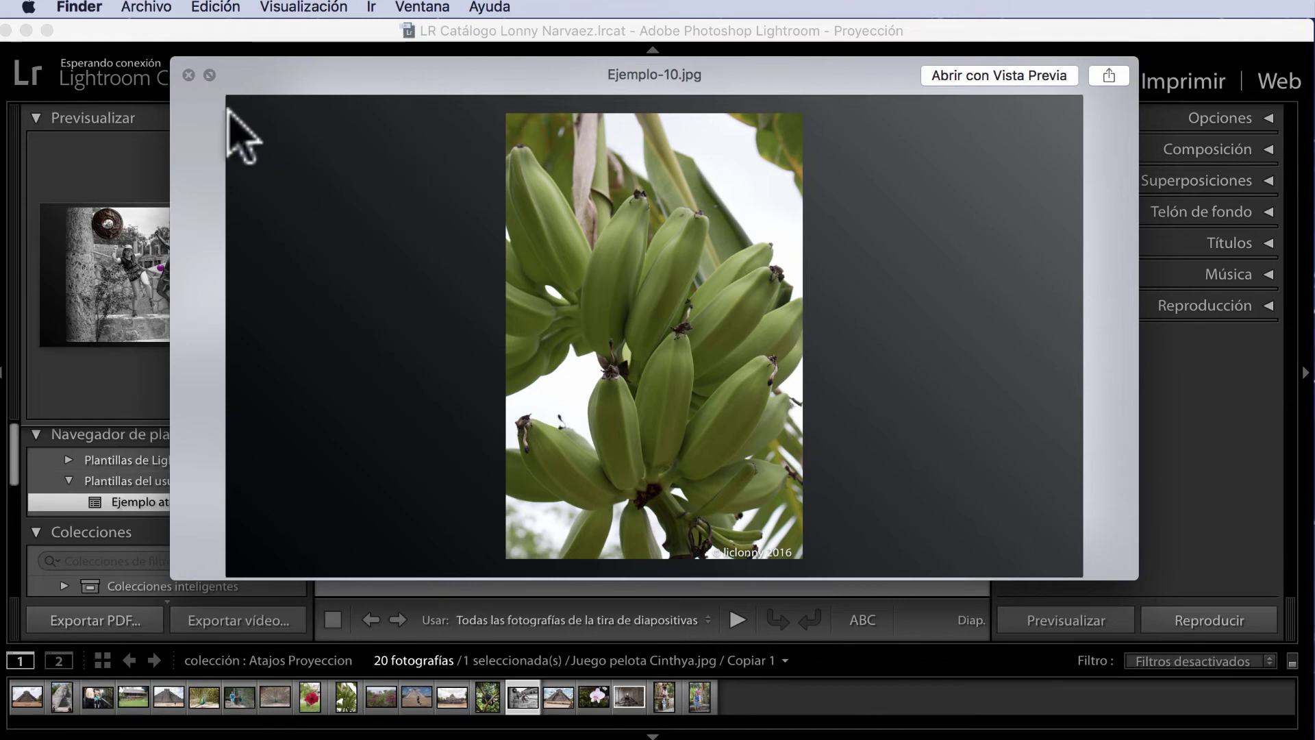
{"action": "left_click", "coordinate": [207, 75]}
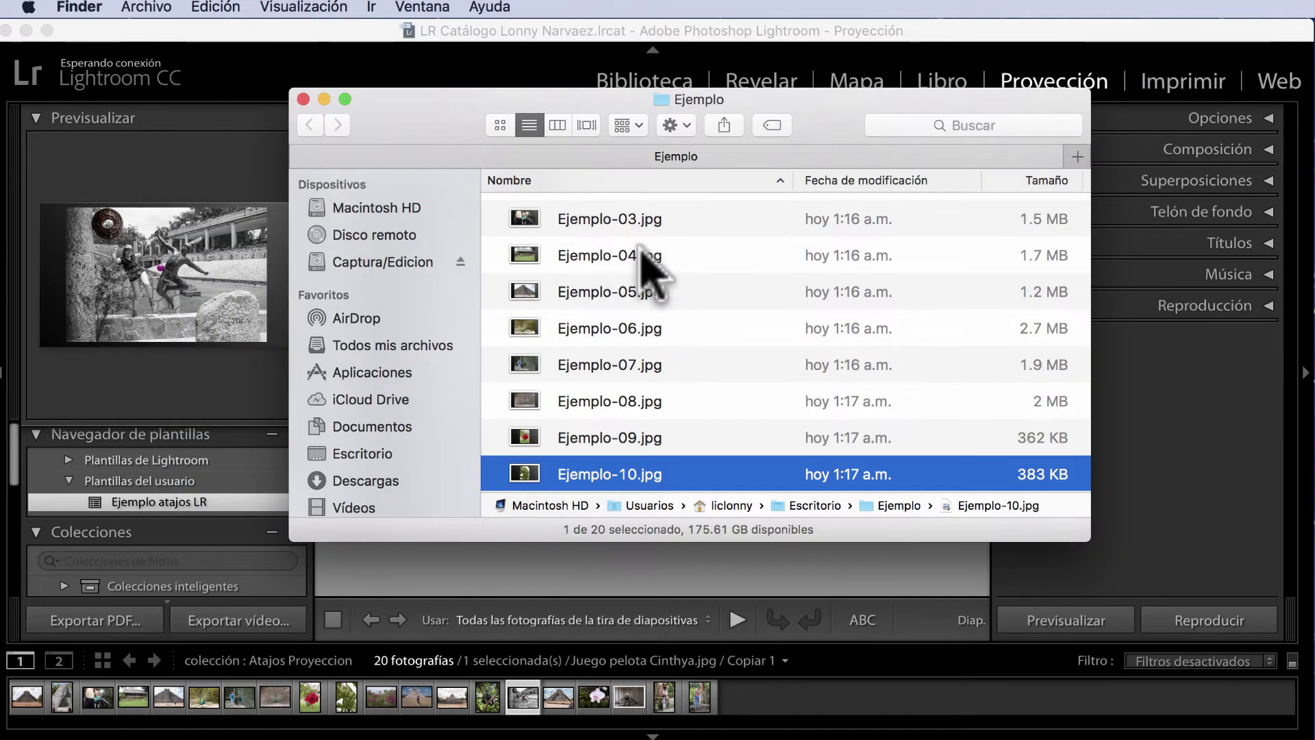
{"action": "left_click", "coordinate": [302, 99]}
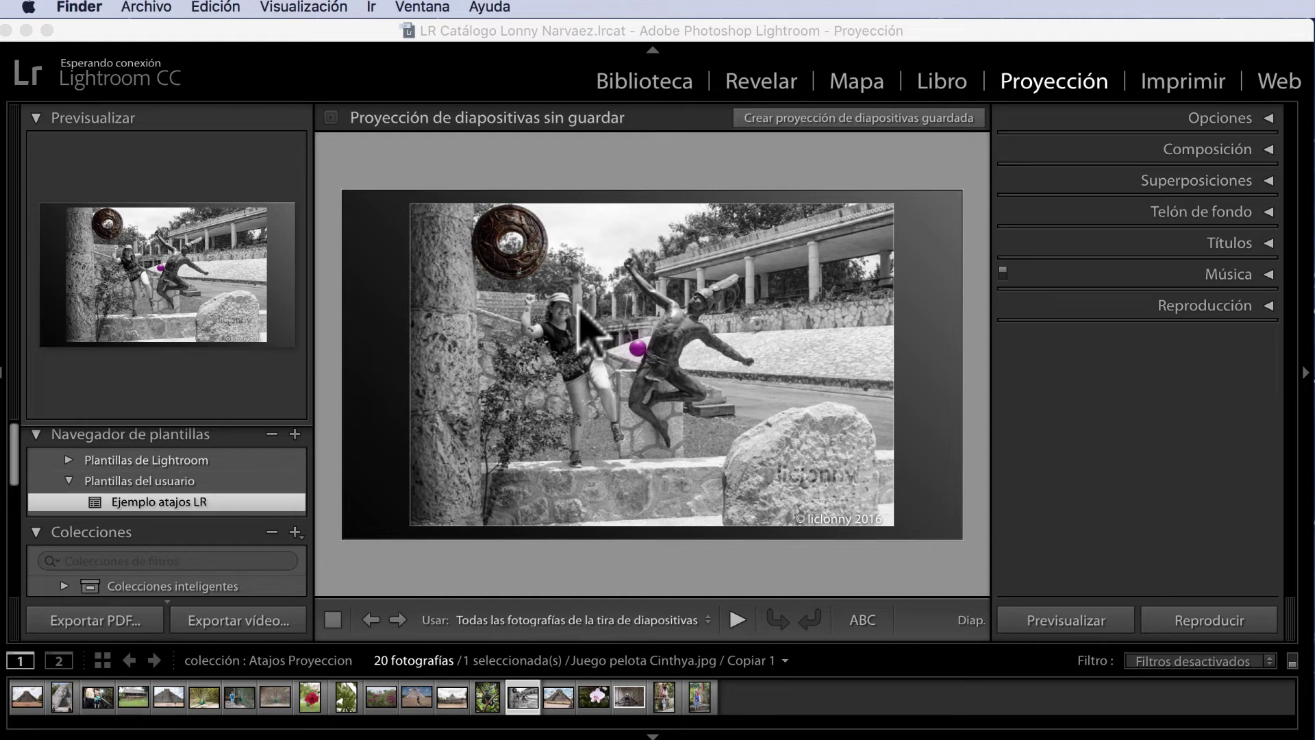
- Return to Lightroom and open Export Slideshow to Video with Option+Cmd+J
{"action": "left_click", "coordinate": [582, 322]}
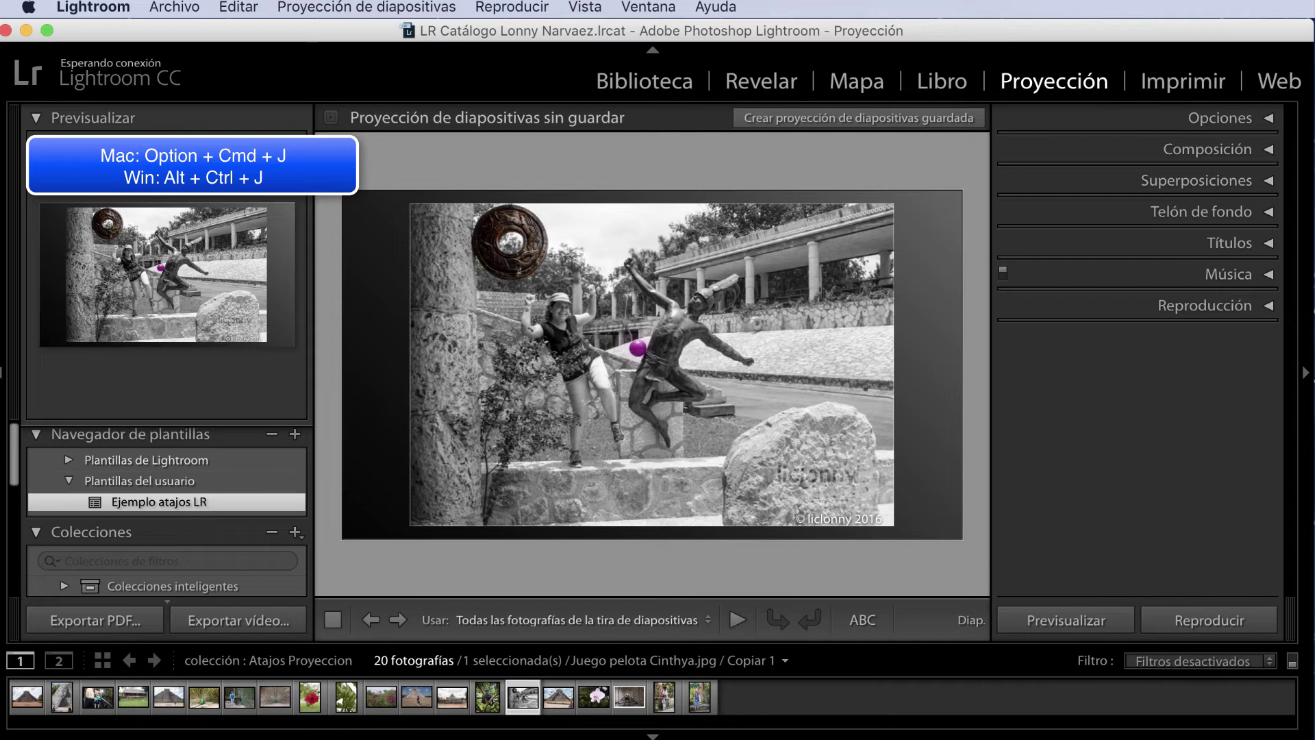
{"action": "key", "text": "alt"}
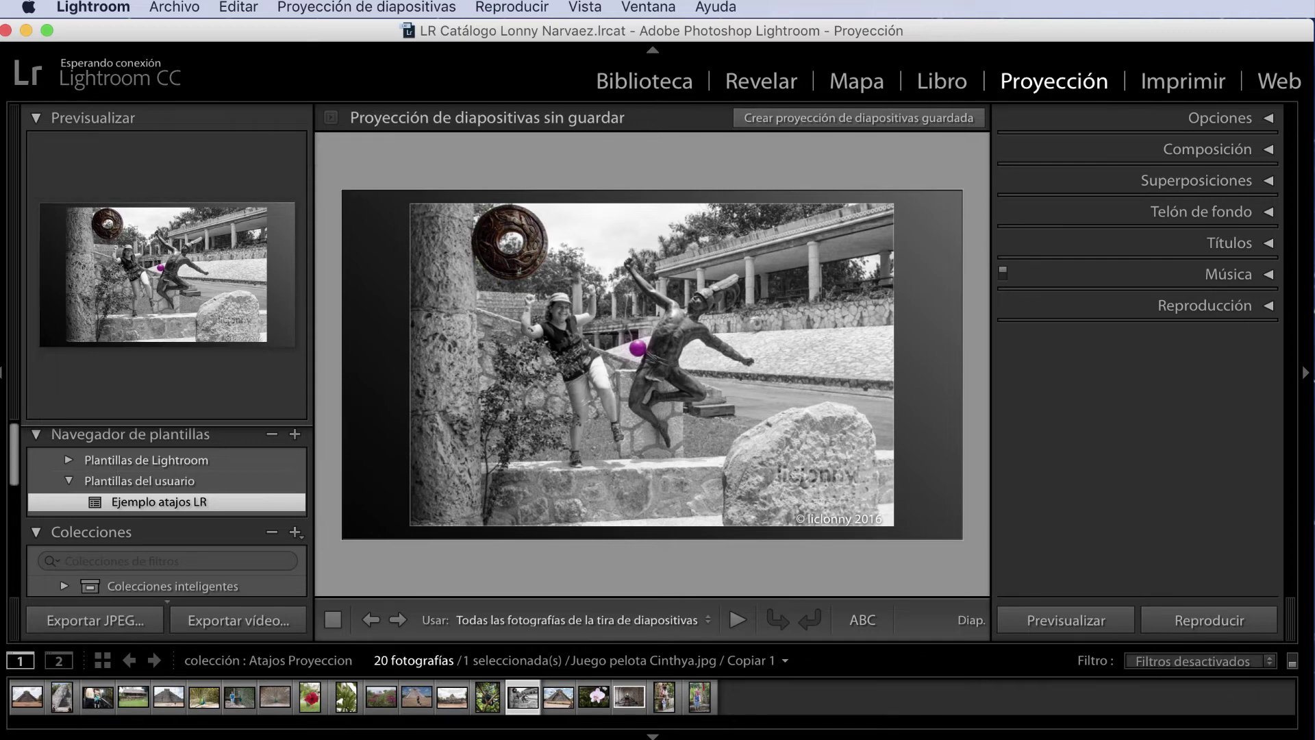
{"action": "key", "text": "super+shift+j"}
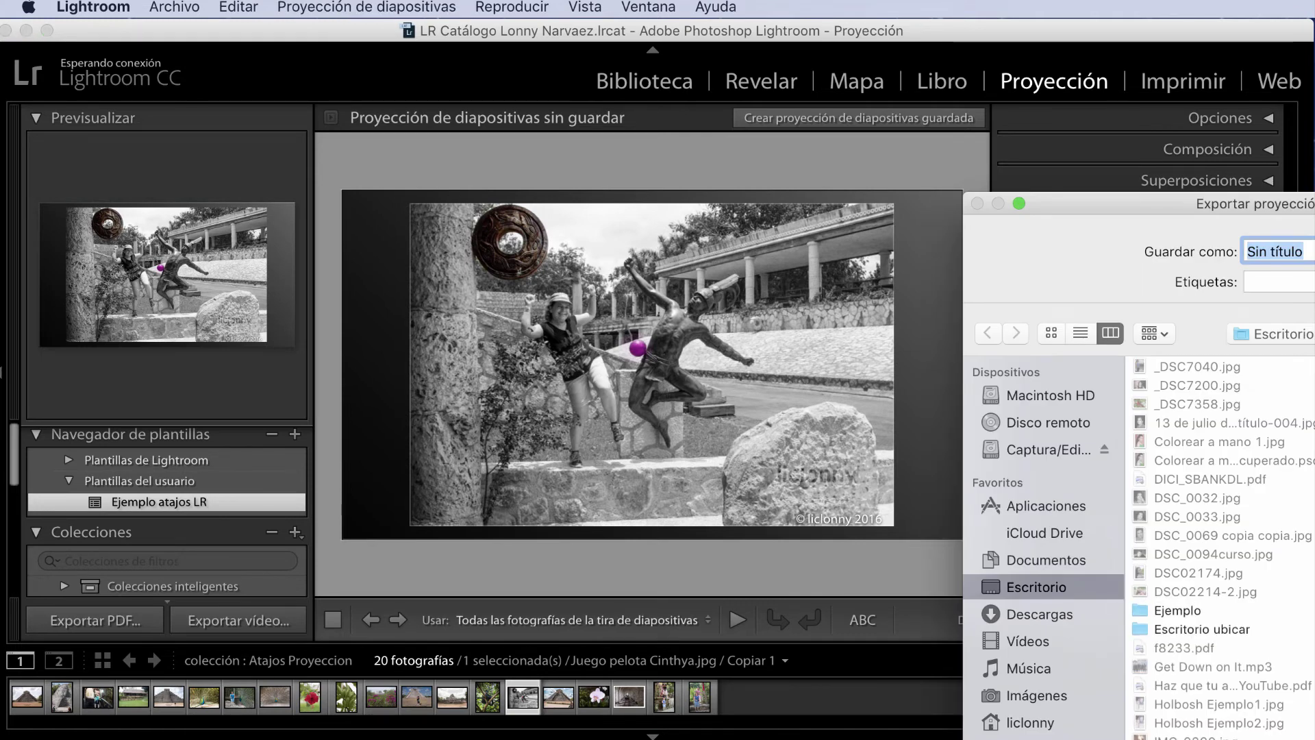
- Export the slideshow video as 'Ejemplo video' using the 480 x 270 (16:9) preset
{"action": "left_click_drag", "start_coordinate": [1128, 195], "coordinate": [419, 21]}
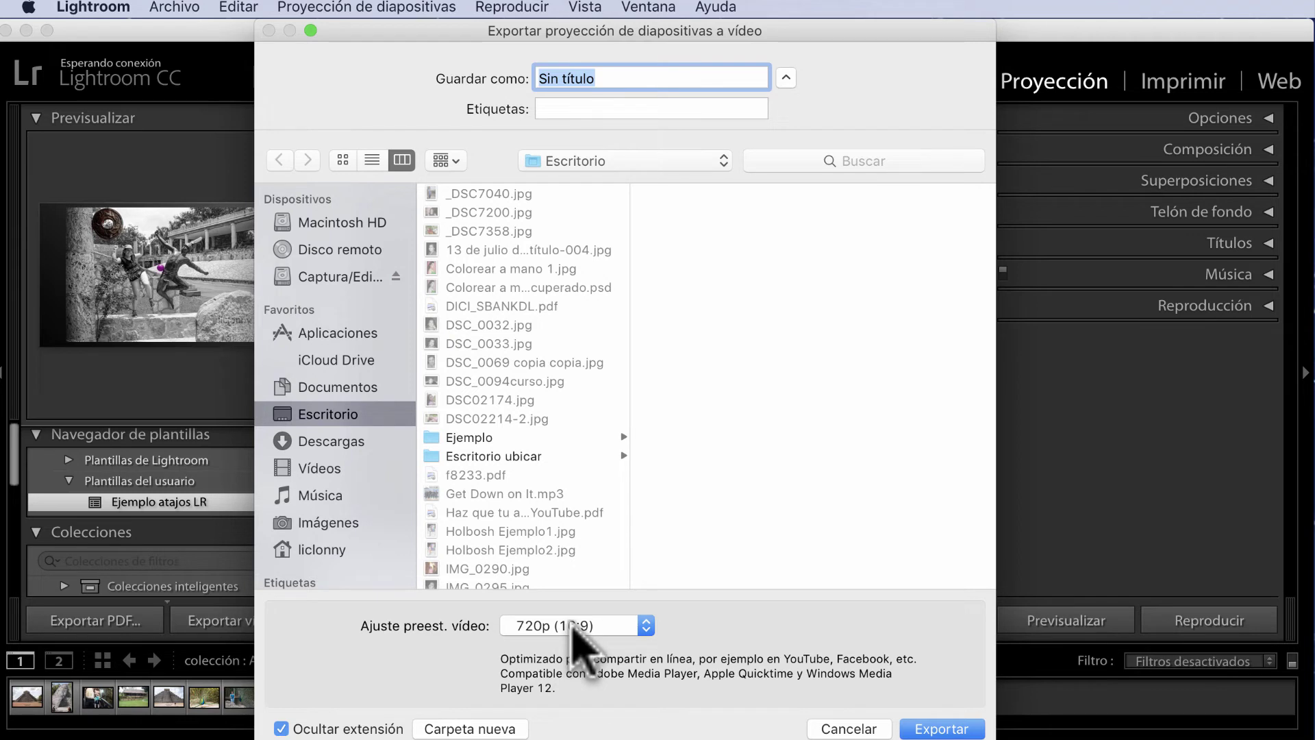
{"action": "left_click", "coordinate": [575, 629]}
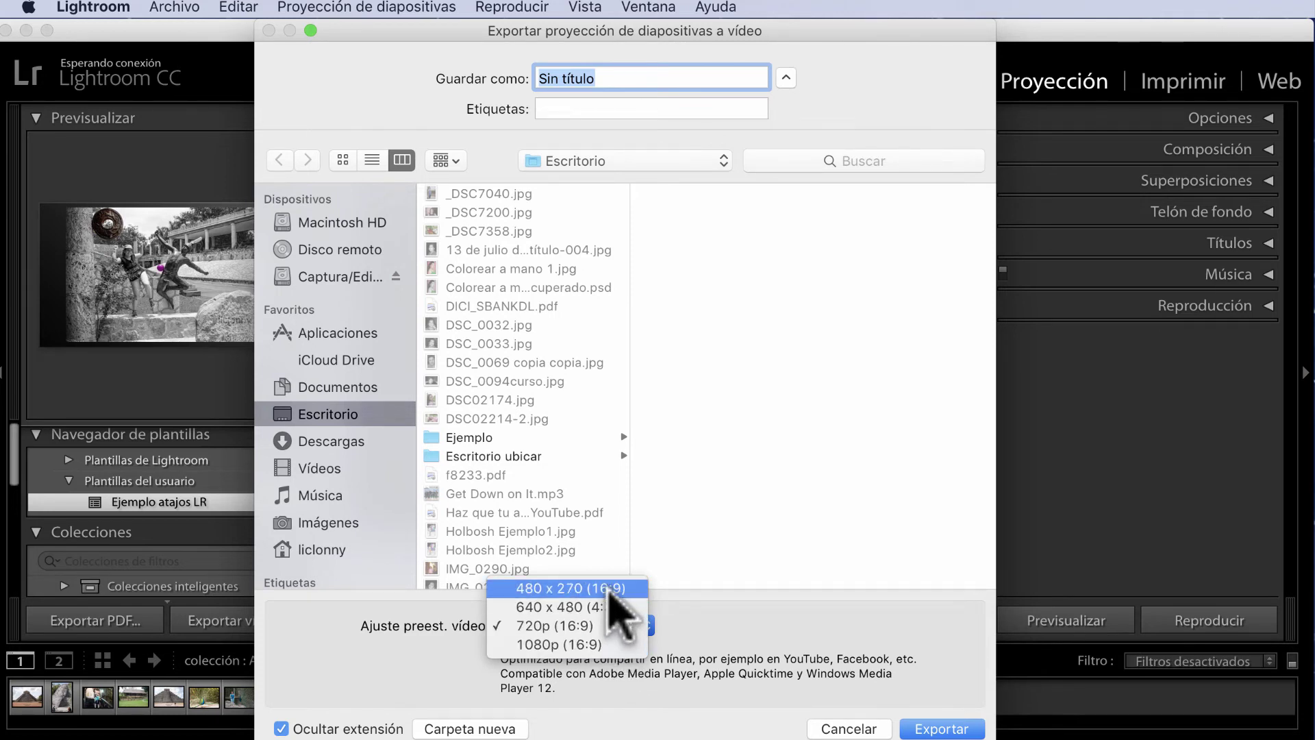
{"action": "left_click", "coordinate": [619, 589]}
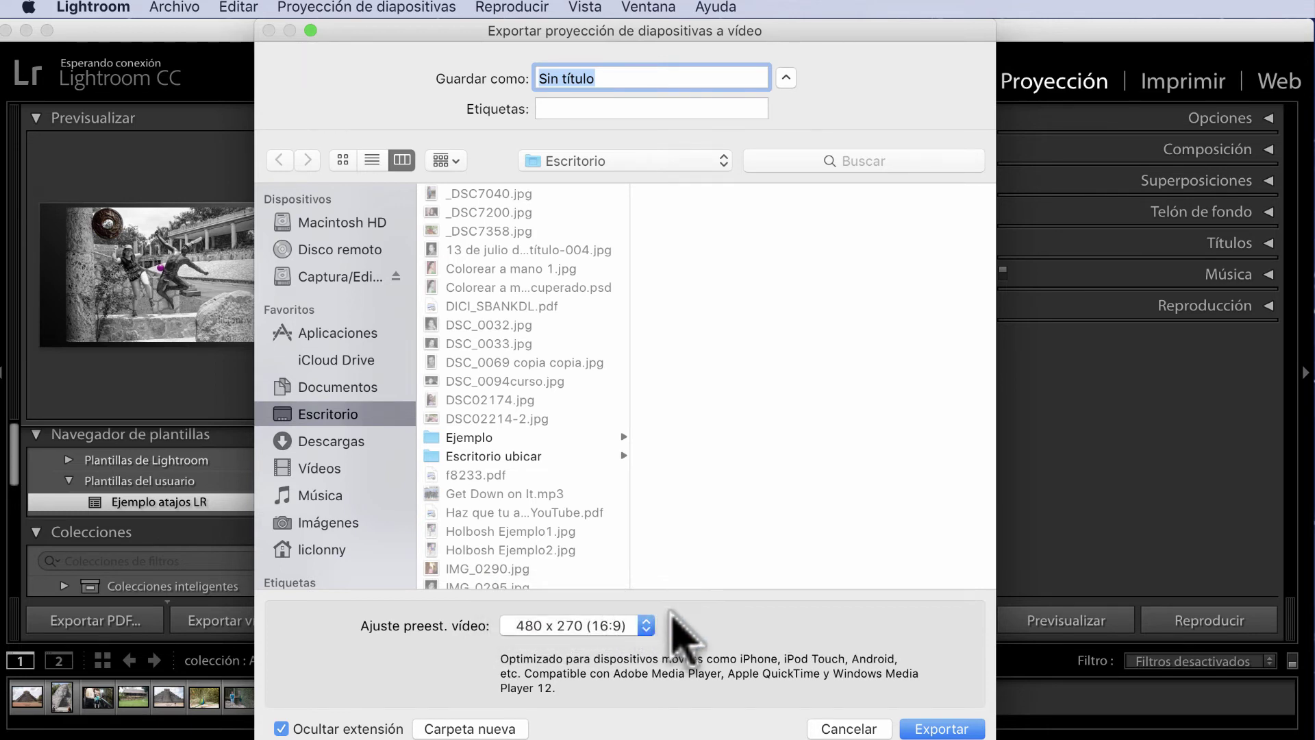
{"action": "type", "text": "Ejem"}
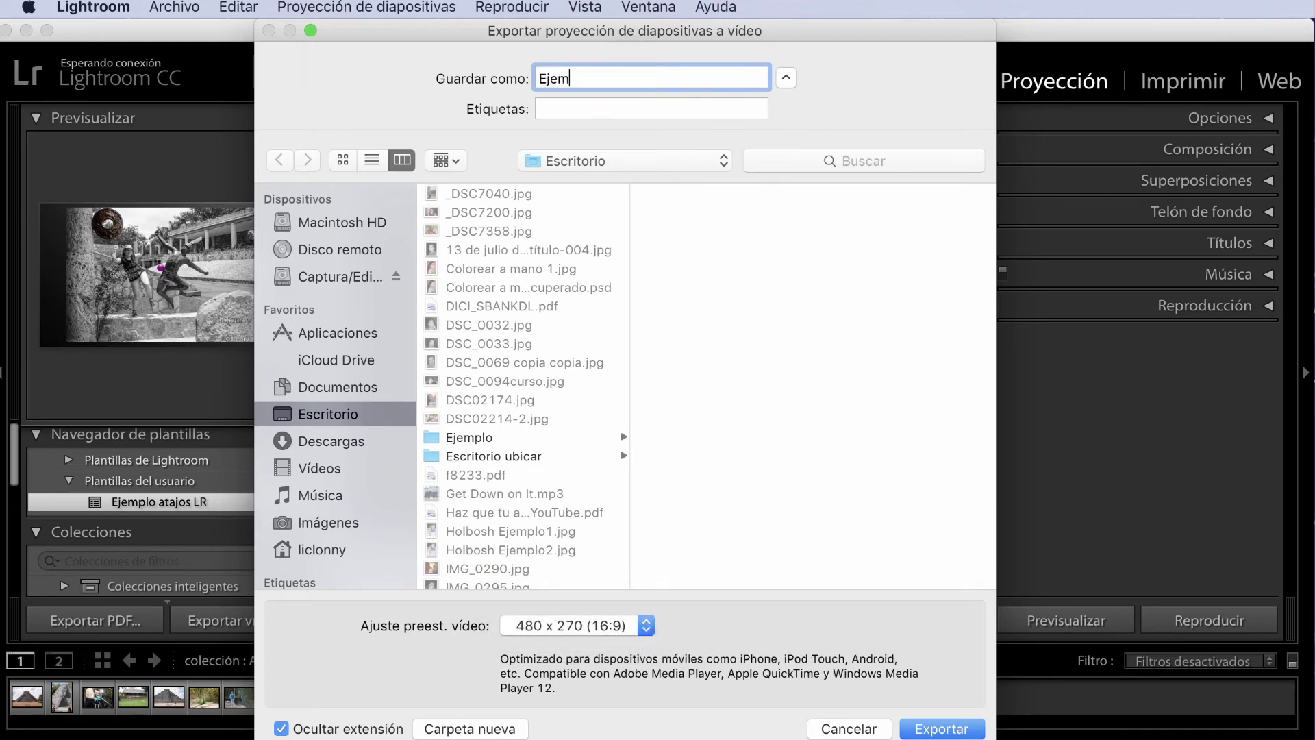
{"action": "type", "text": "plo video"}
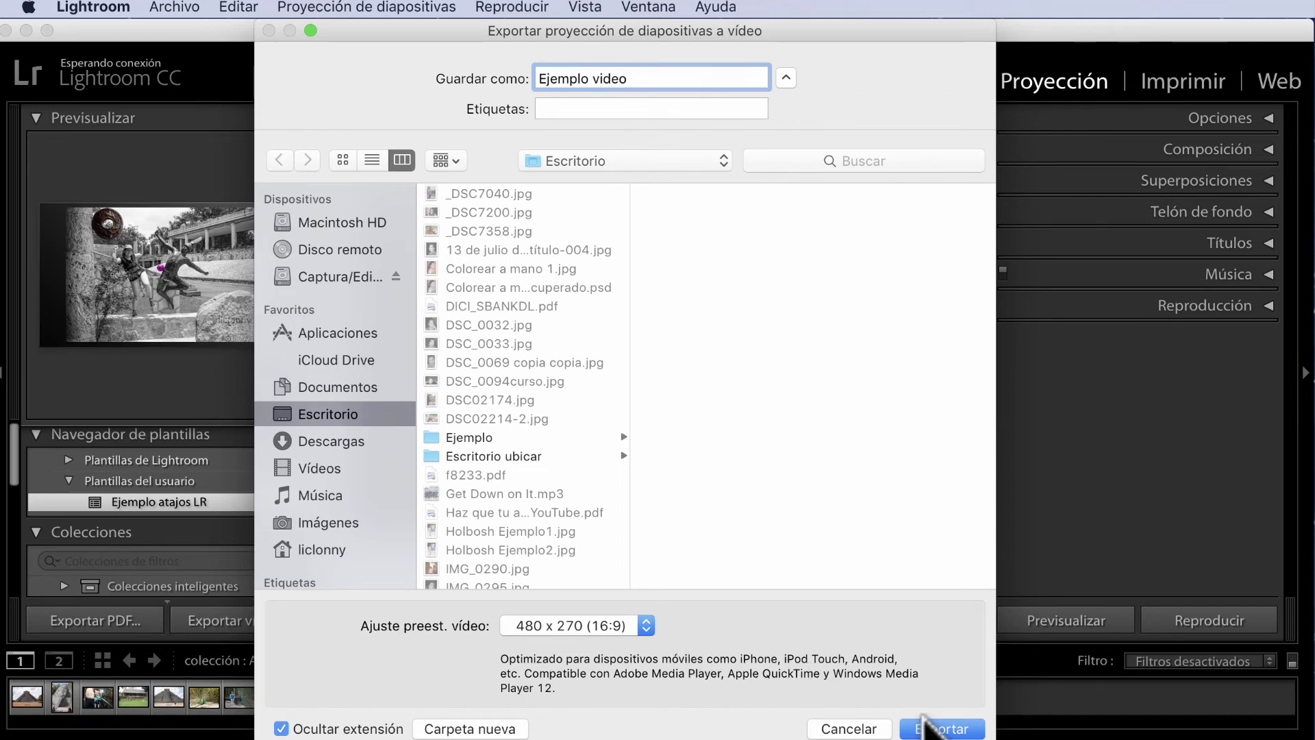
{"action": "left_click", "coordinate": [926, 725]}
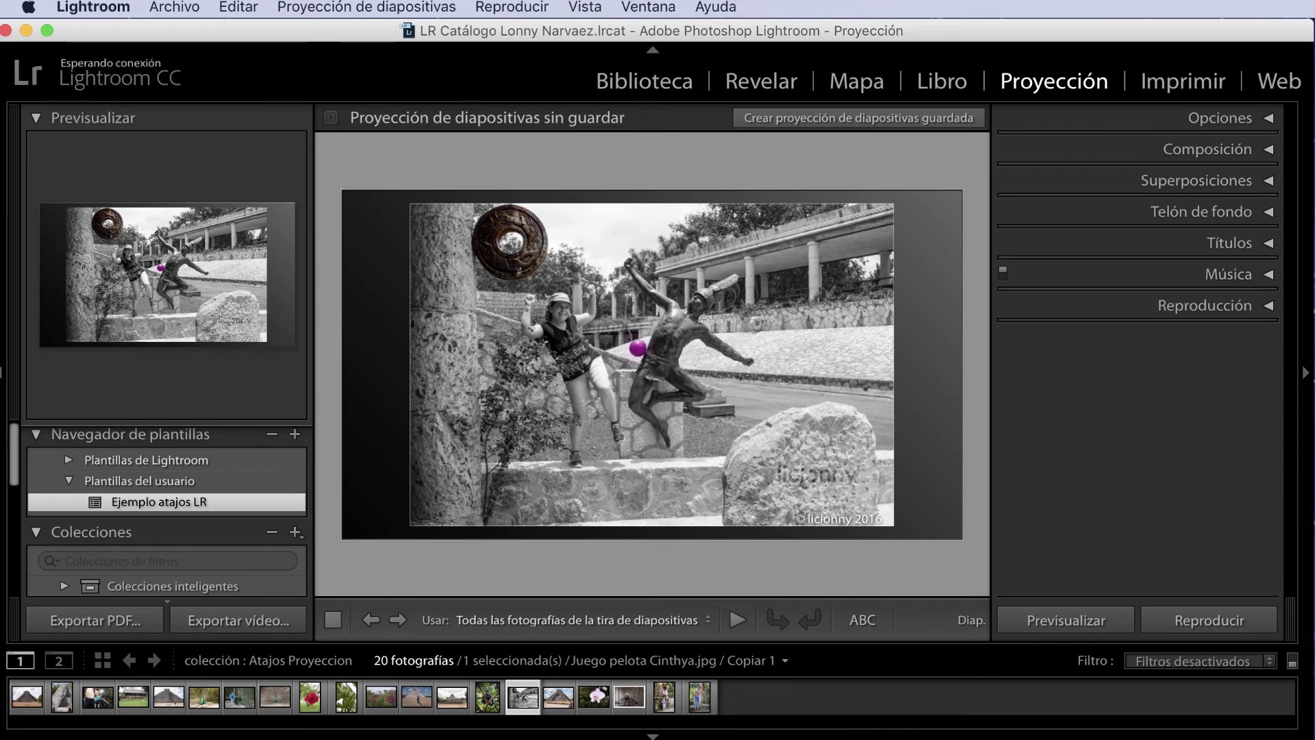
- Open Ejemplo video.mp4 in QuickTime Player and play it
{"action": "left_click_drag", "start_coordinate": [1158, 733], "coordinate": [1074, 453]}
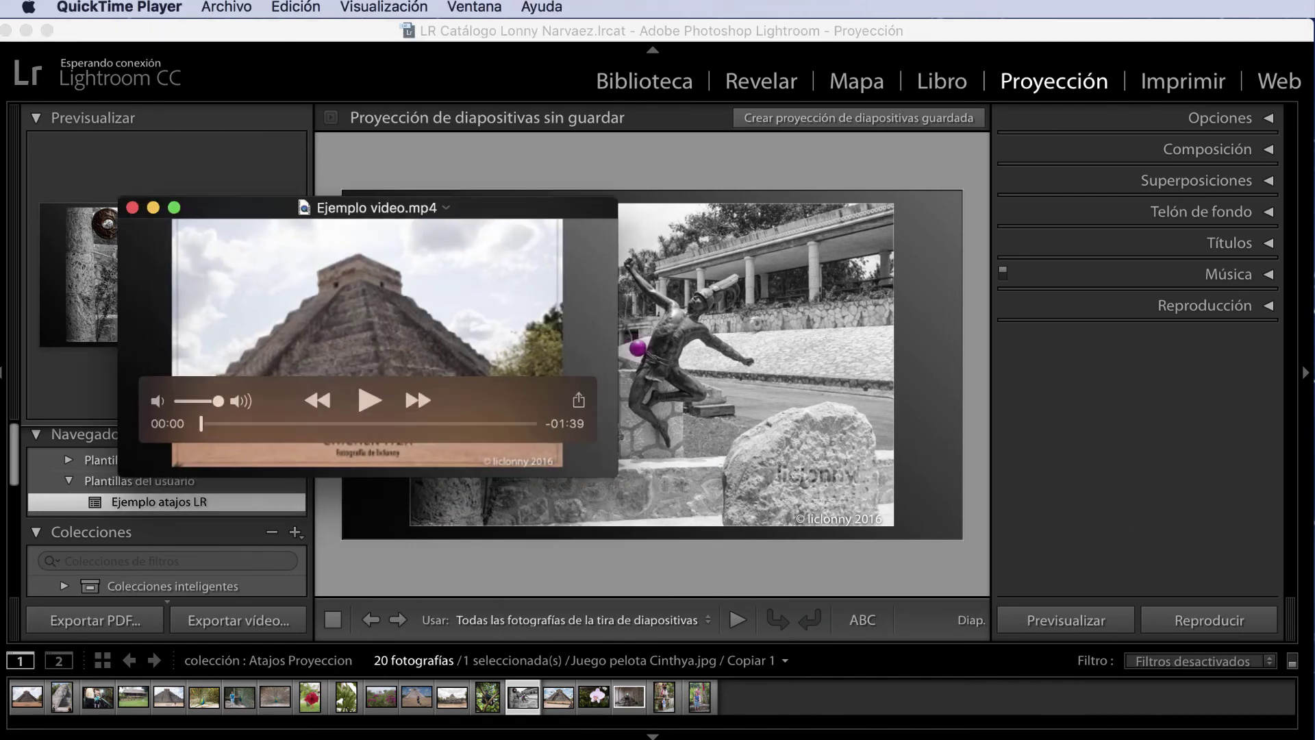
{"action": "left_click", "coordinate": [368, 400]}
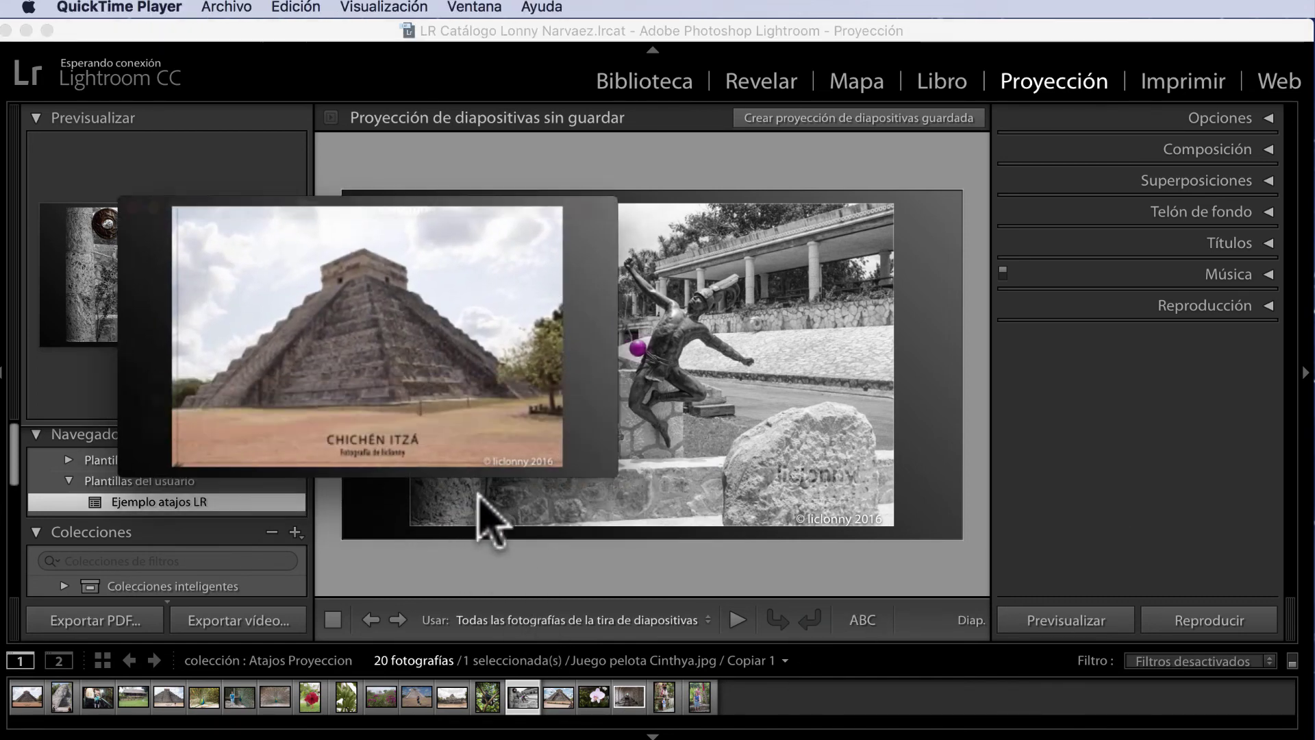